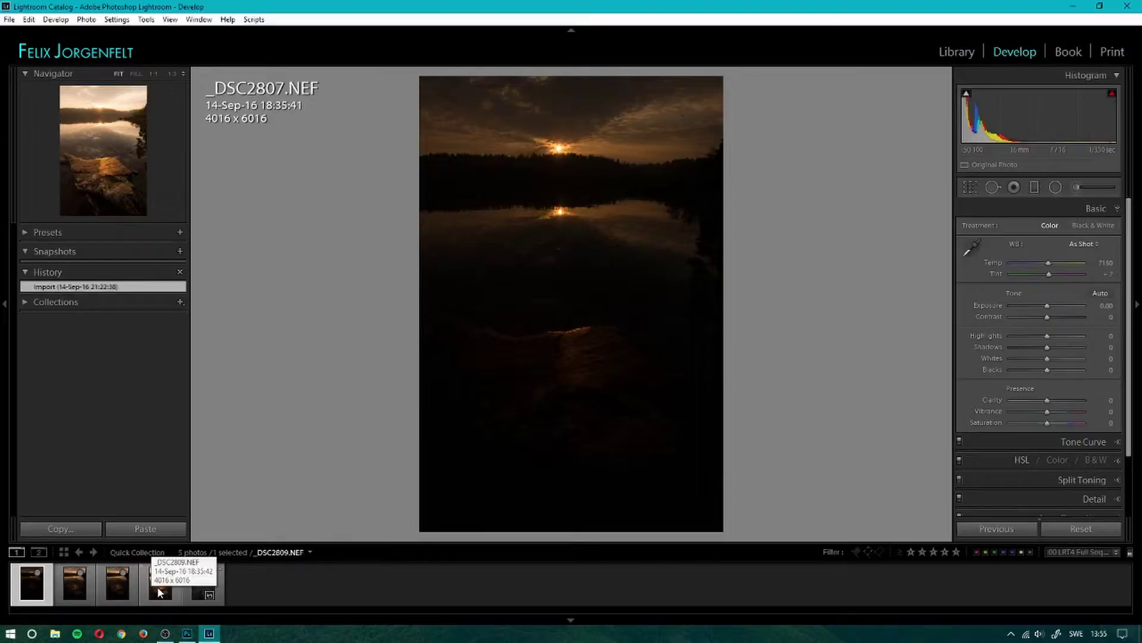
# Compare bracketed exposures _DSC2807, _DSC2808 and _DSC2809.NEF, ending on _DSC2809-HDR.dng
pyautogui.click(121, 588)
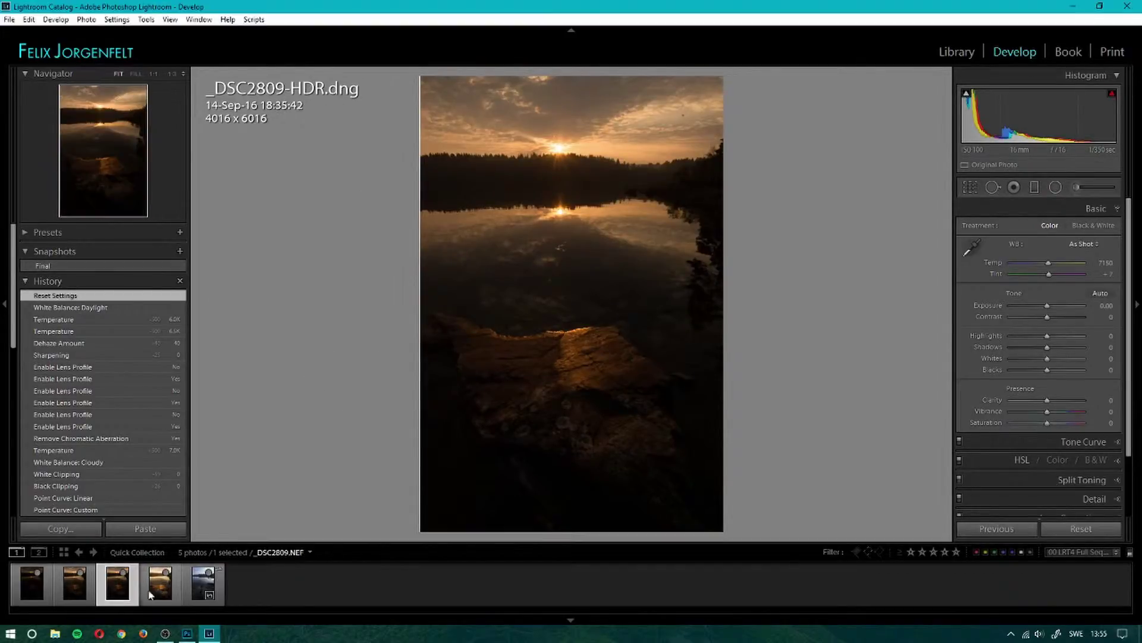
pyautogui.click(32, 585)
pyautogui.click(70, 594)
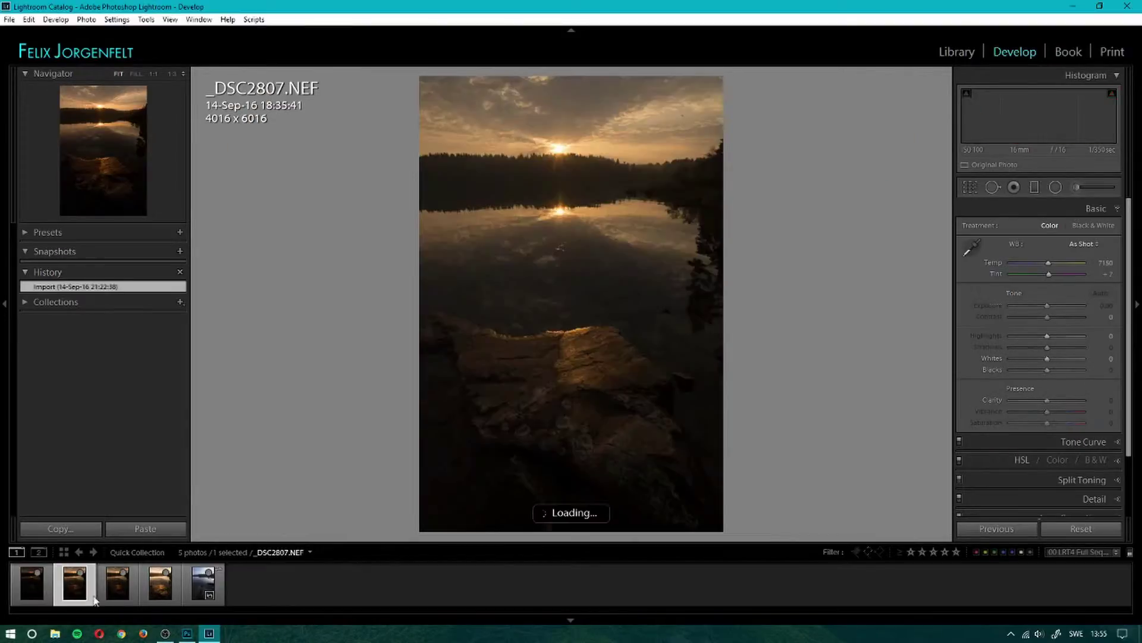
pyautogui.click(165, 598)
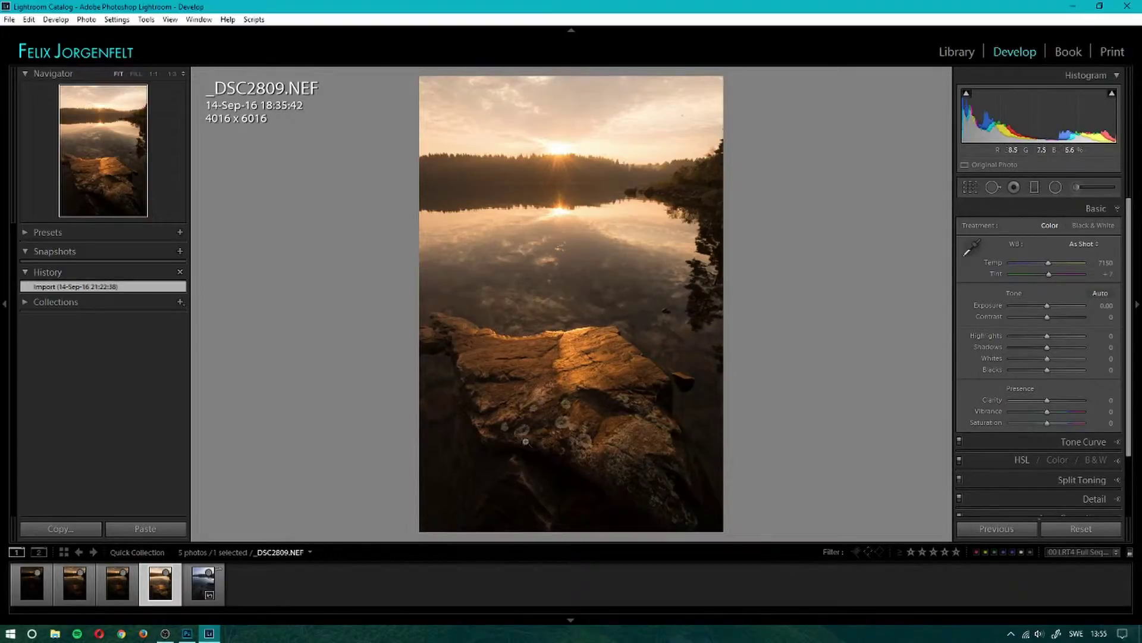
pyautogui.click(82, 604)
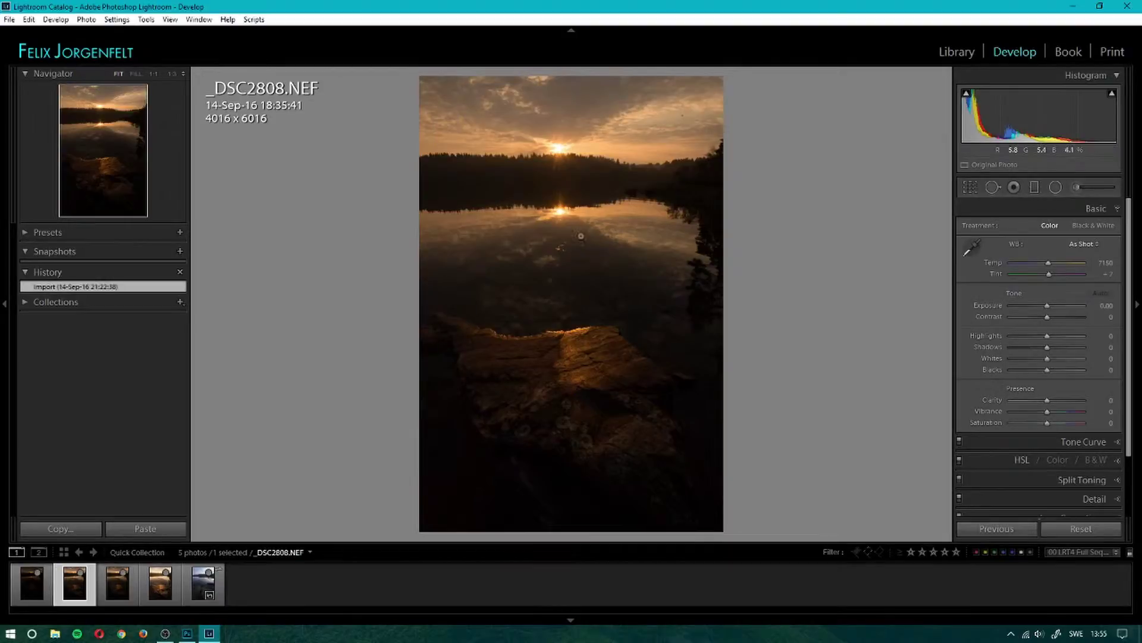
pyautogui.click(31, 600)
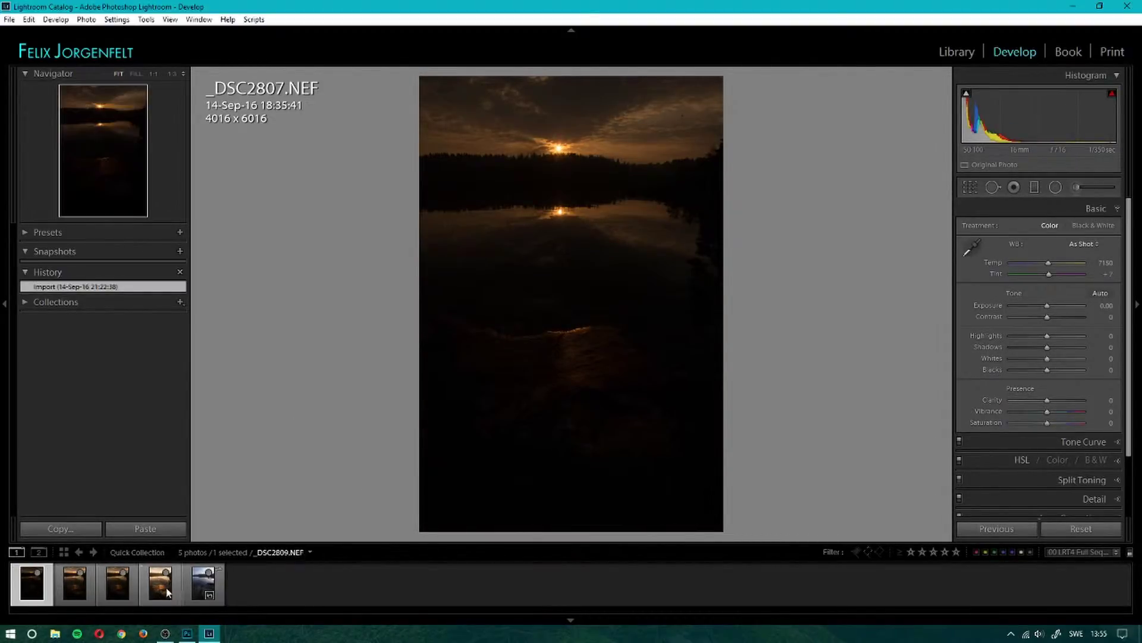
pyautogui.click(116, 596)
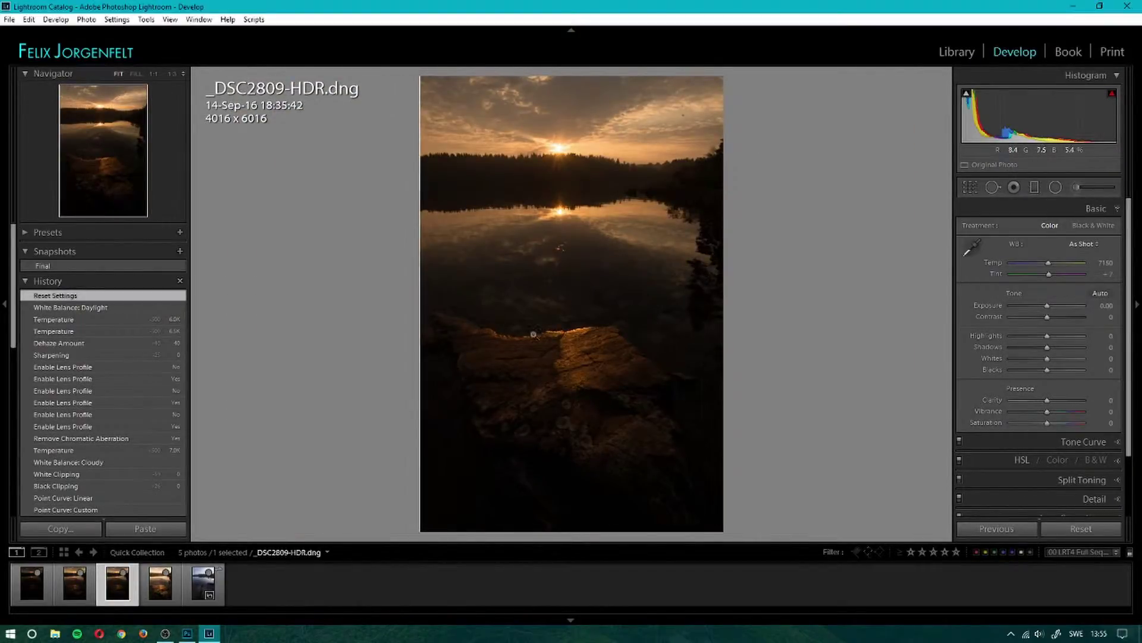
# Compare the HDR photo's Final snapshot against the unedited reset version, keeping Final
pyautogui.click(71, 266)
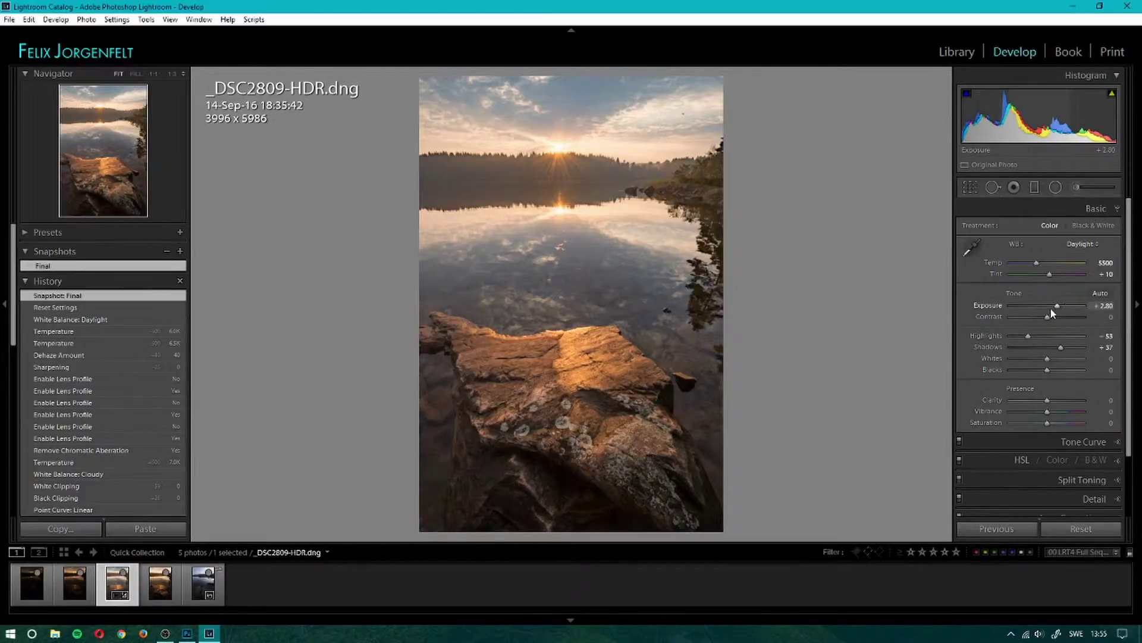
pyautogui.click(93, 305)
pyautogui.click(90, 296)
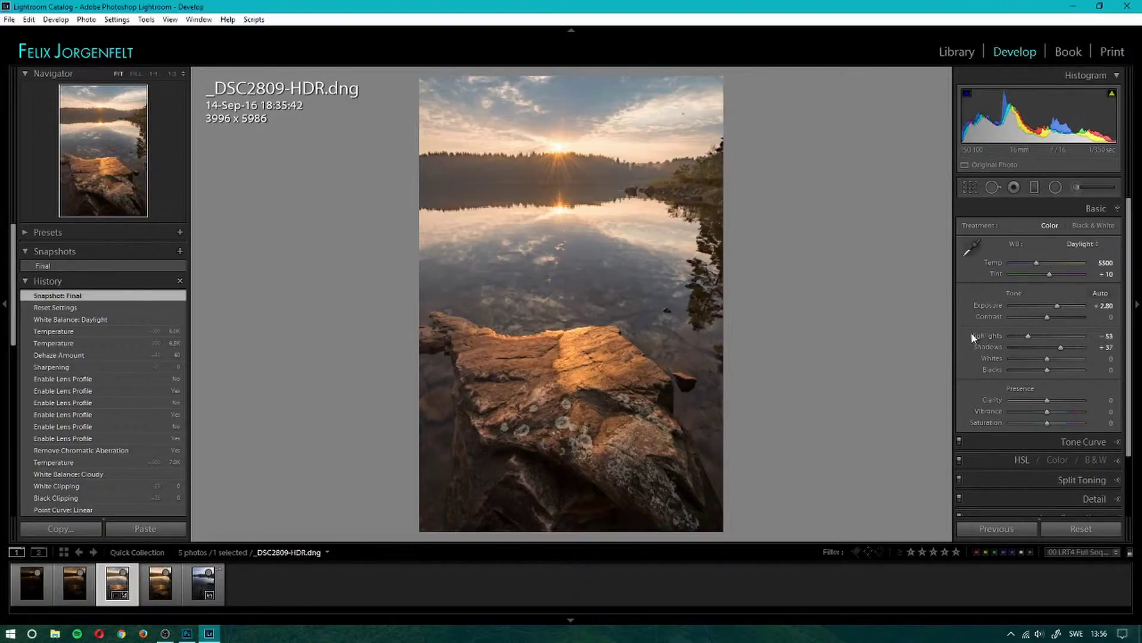
# Review Tone Curve, Camera Calibration and Effects, comparing Dehaze at 0 against +40
pyautogui.scroll(-1, 1113, 363)
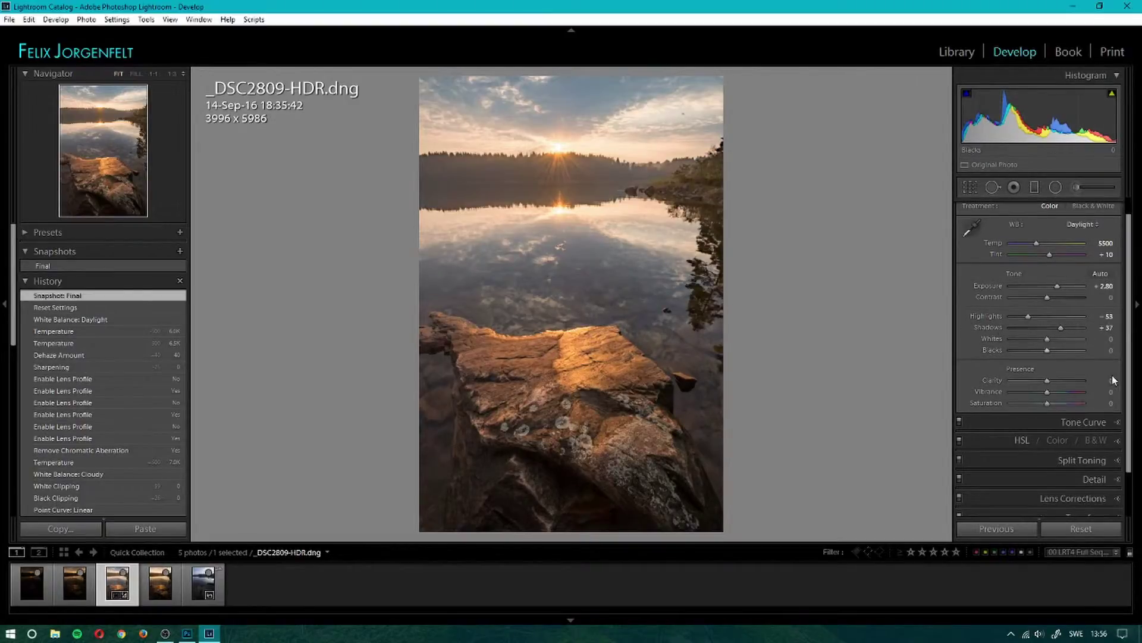
pyautogui.click(1115, 424)
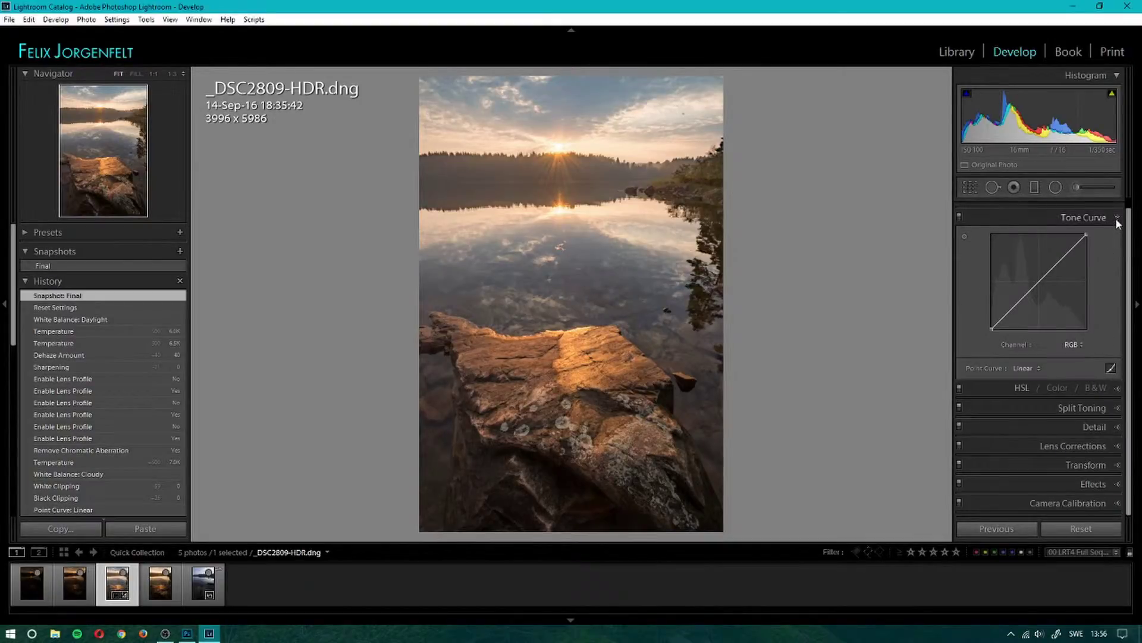
pyautogui.click(1097, 219)
pyautogui.click(1119, 360)
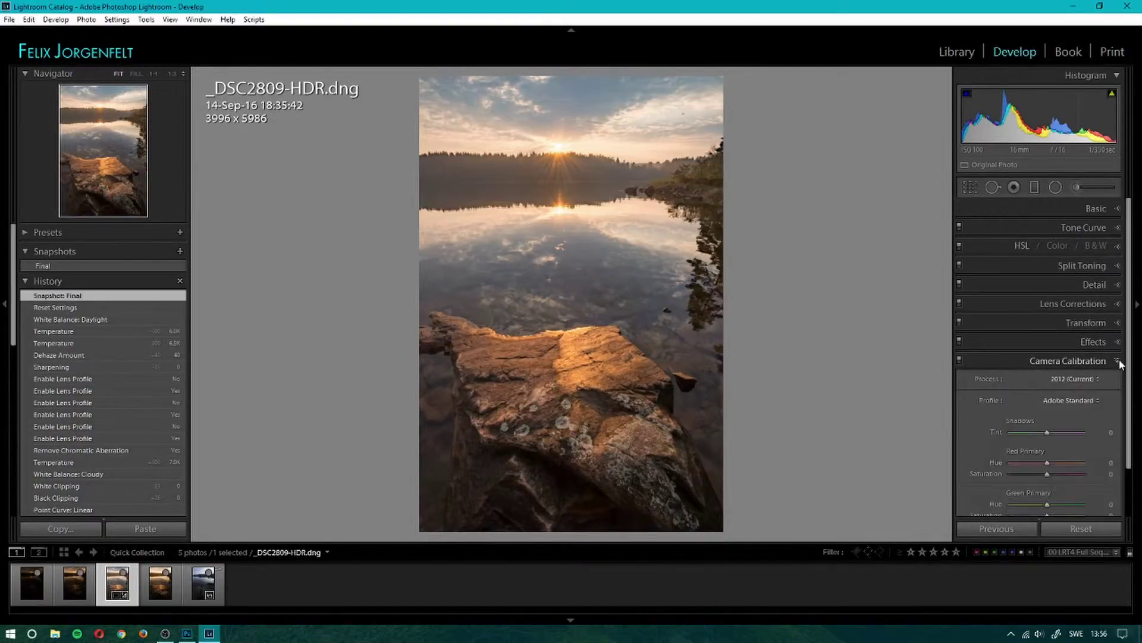
pyautogui.click(1119, 341)
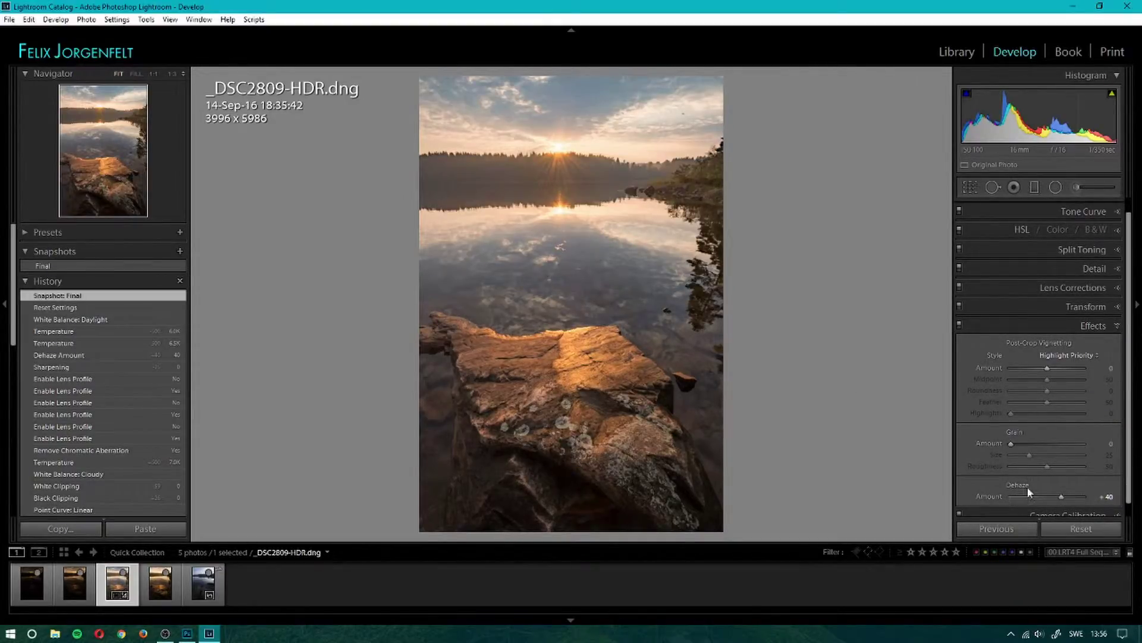
pyautogui.doubleClick(988, 496)
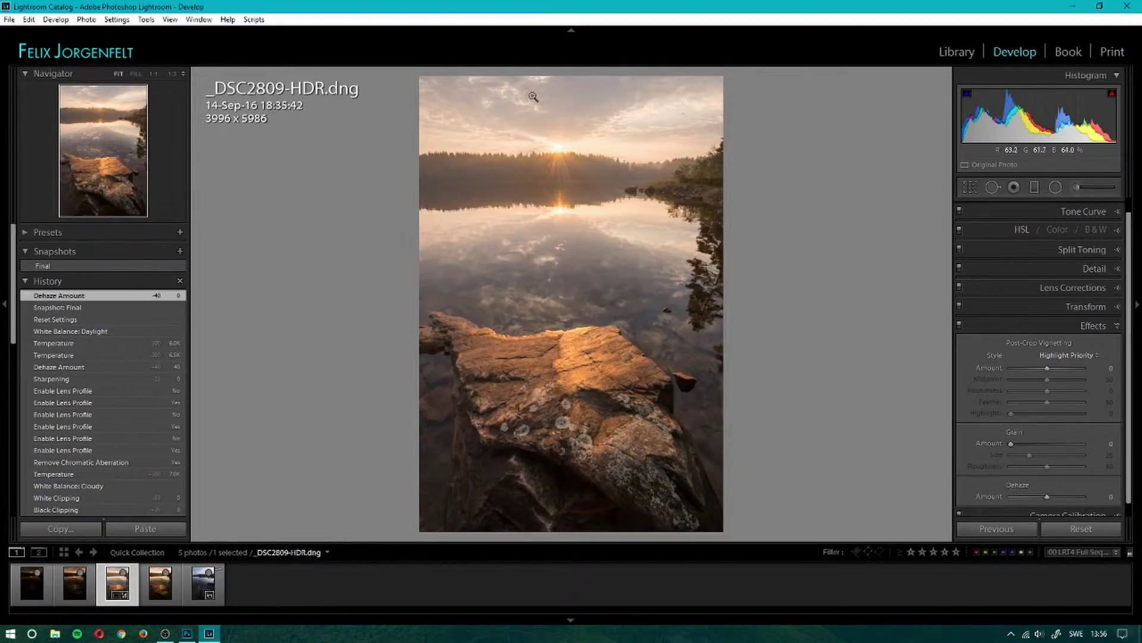
pyautogui.click(67, 306)
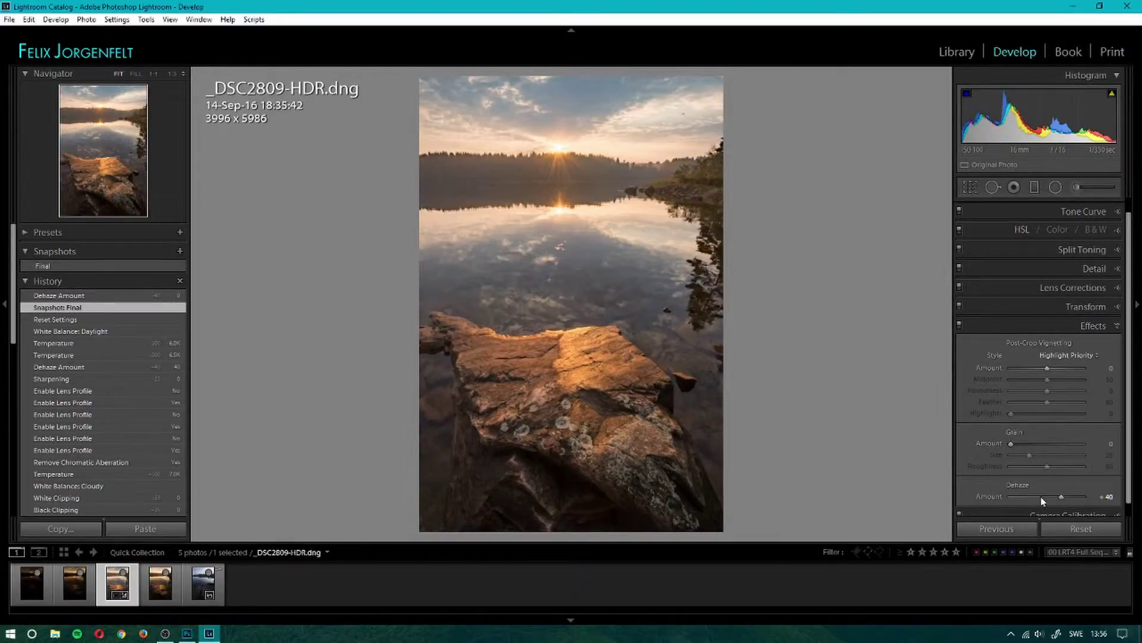
pyautogui.scroll(2, 1065, 426)
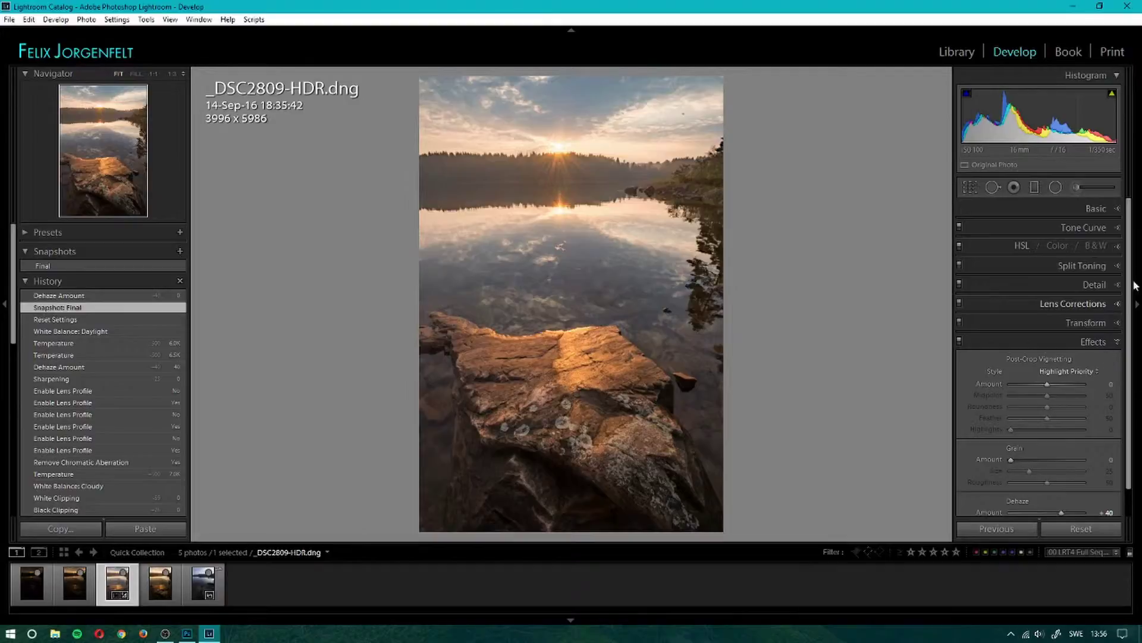
# Toggle Enable Profile Corrections on and off in Lens Corrections, leaving it off
pyautogui.click(1114, 304)
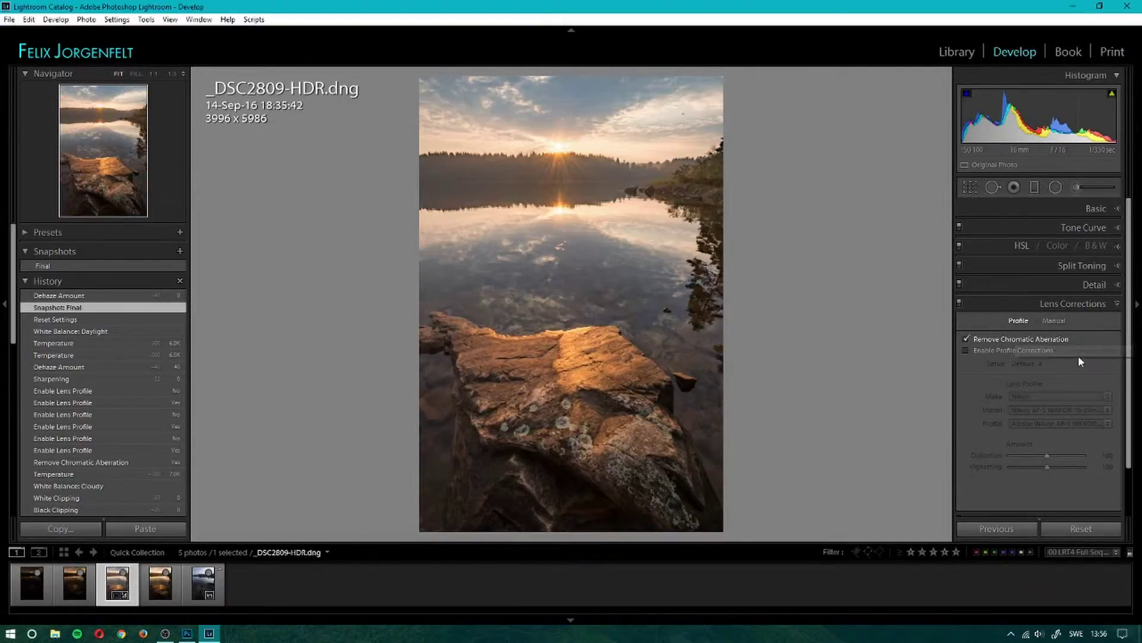
pyautogui.click(1013, 350)
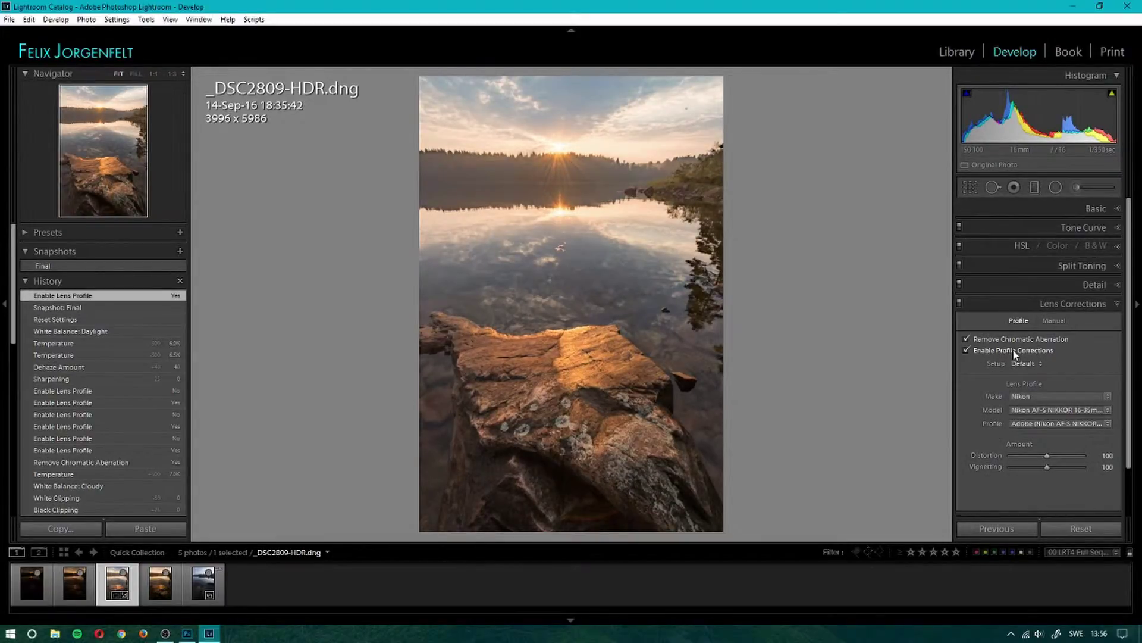
pyautogui.click(1013, 351)
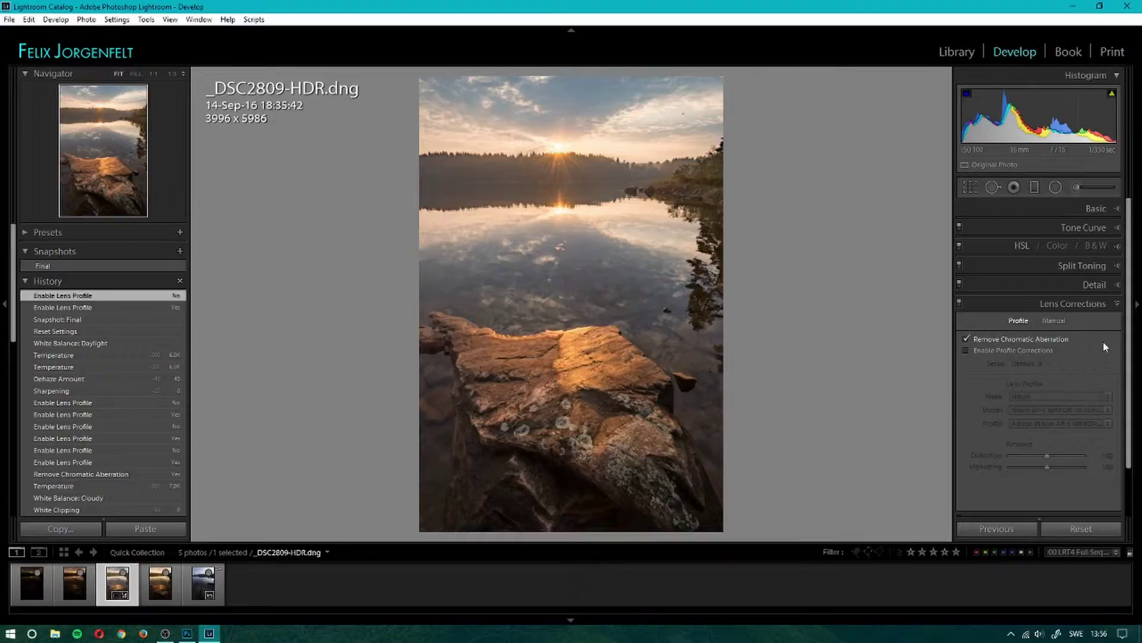
pyautogui.click(973, 351)
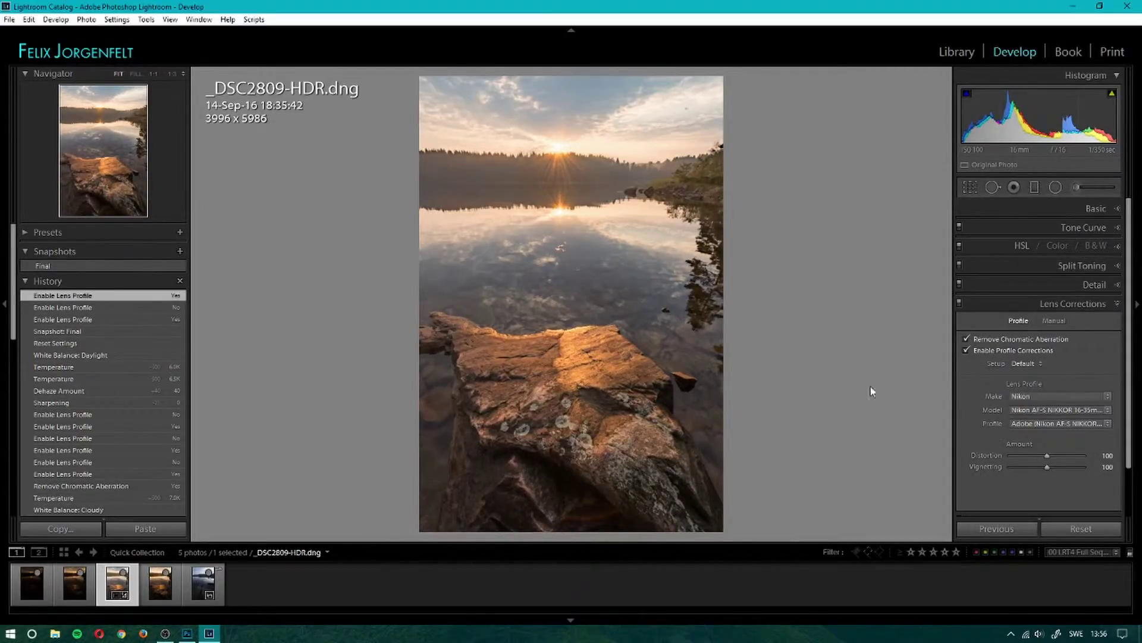
pyautogui.click(982, 350)
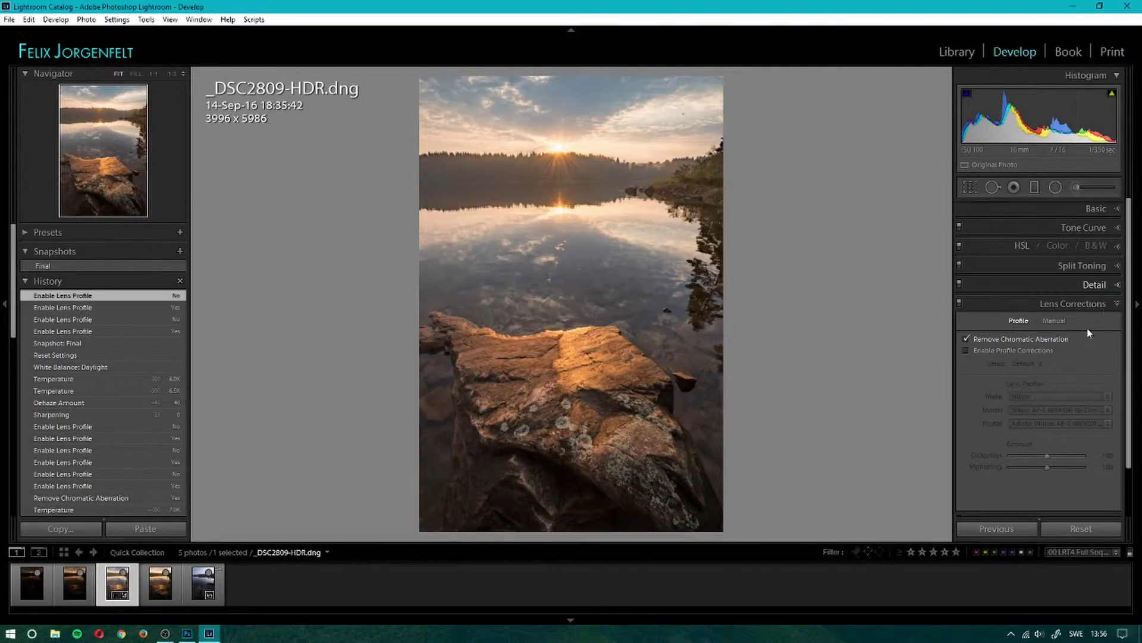
# Review the Detail and Split Toning panels, then return to the Basic tone settings
pyautogui.click(1113, 287)
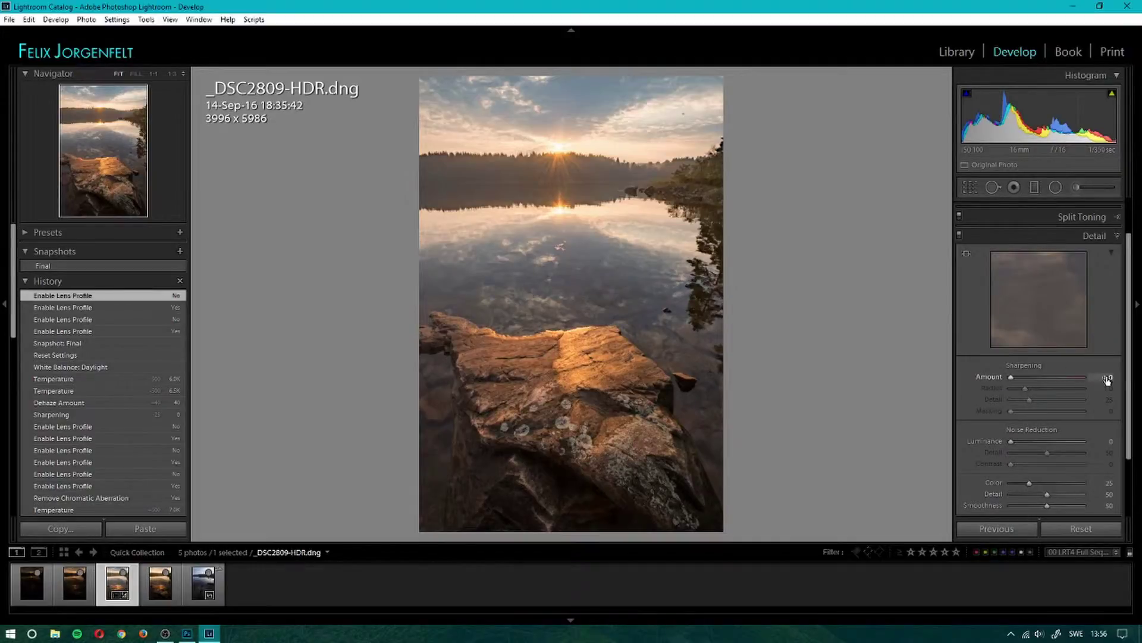
pyautogui.scroll(2, 1106, 366)
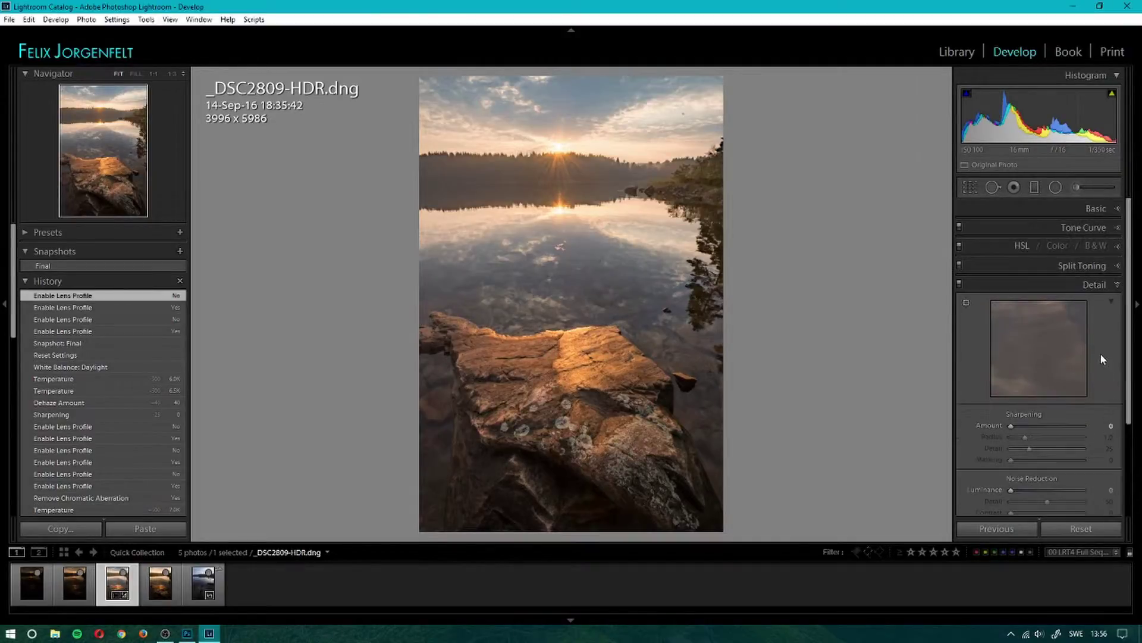
pyautogui.click(1111, 266)
pyautogui.click(1086, 209)
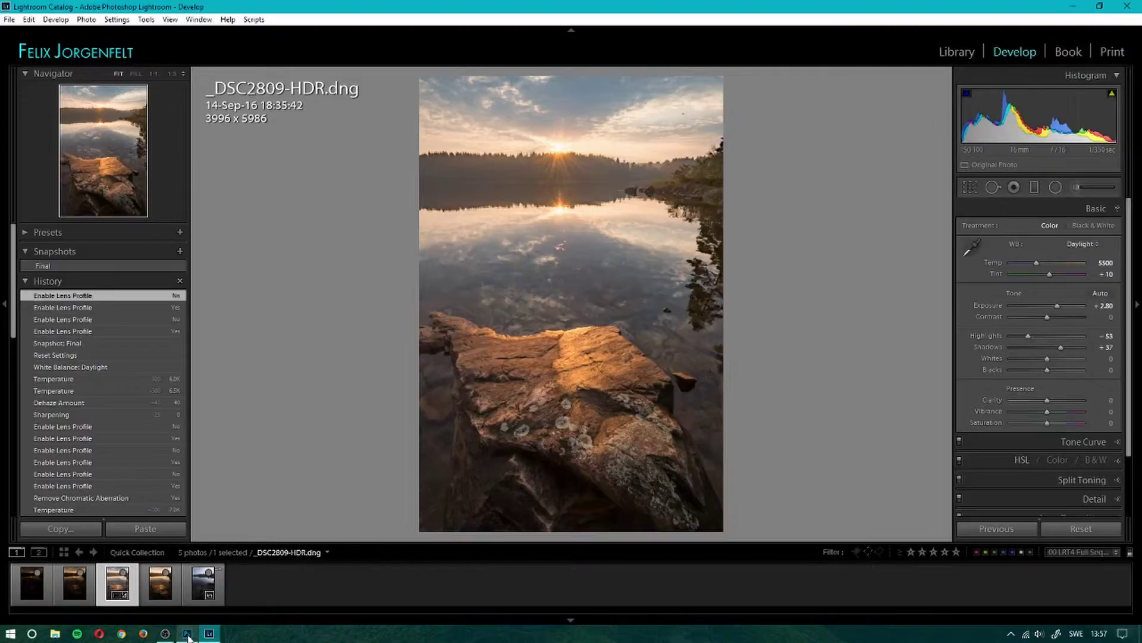
pyautogui.moveTo(187, 633)
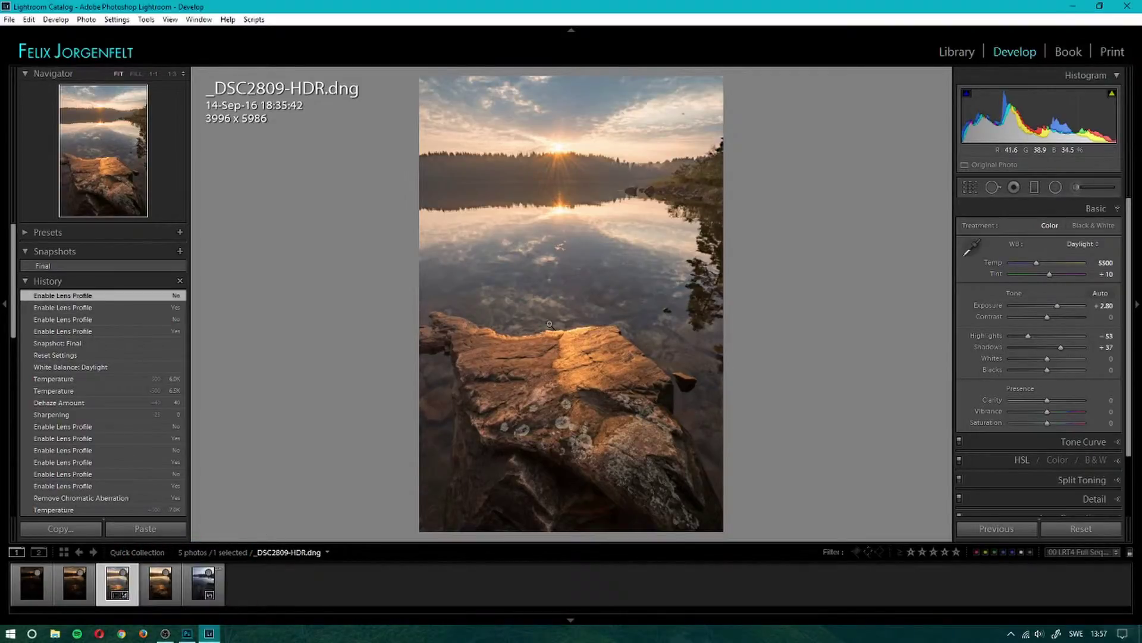
# In Photoshop, make the Heal layer visible, comparing the image with and without it
pyautogui.click(187, 633)
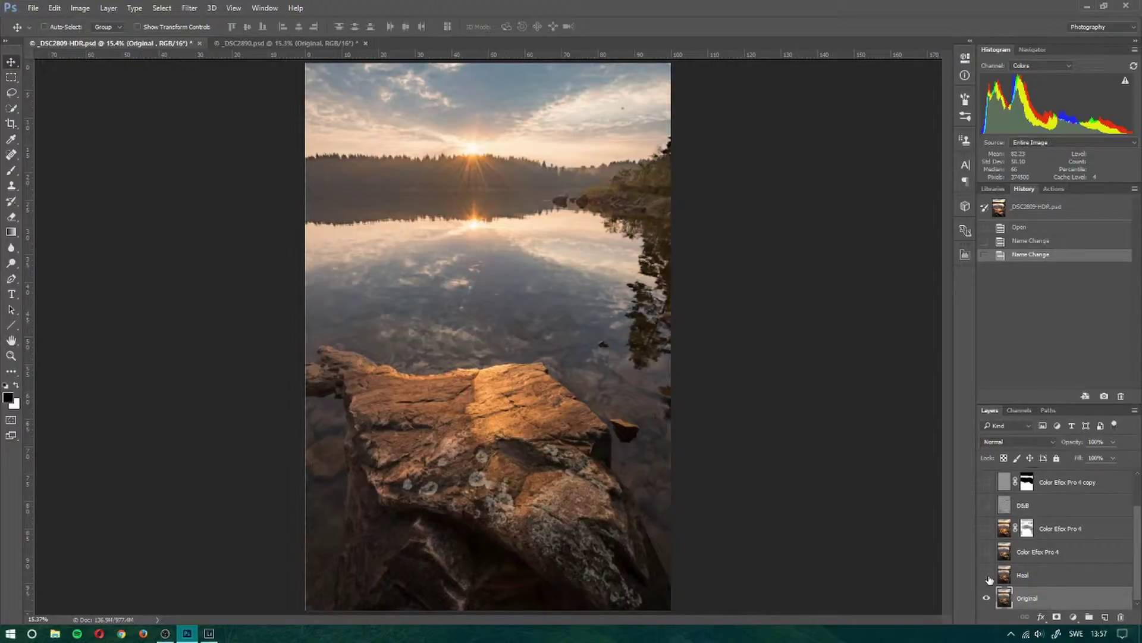
pyautogui.click(987, 576)
pyautogui.click(988, 576)
pyautogui.click(987, 575)
# Make both Color Efex Pro 4 layers visible, including the masked one, and select each
pyautogui.click(987, 553)
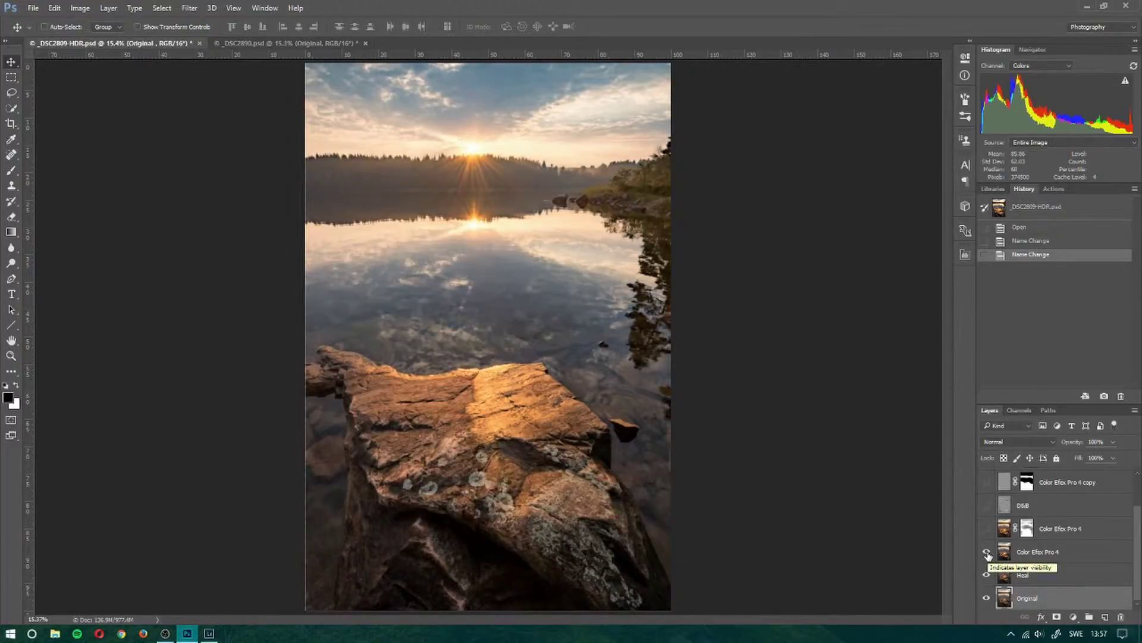
pyautogui.click(1041, 555)
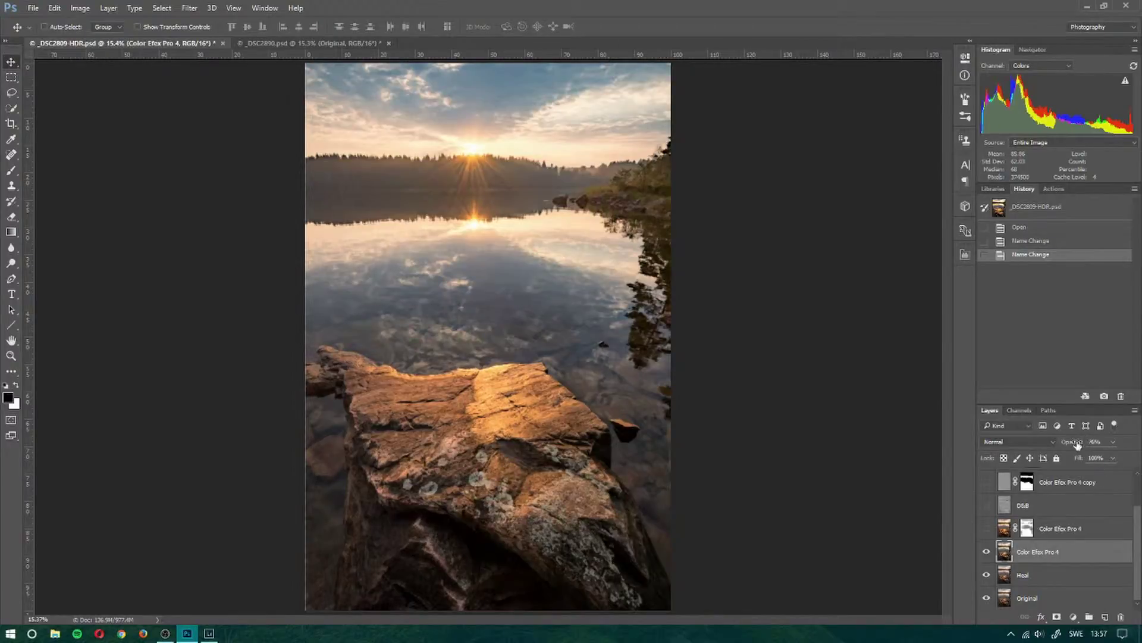
pyautogui.click(987, 528)
pyautogui.click(1107, 529)
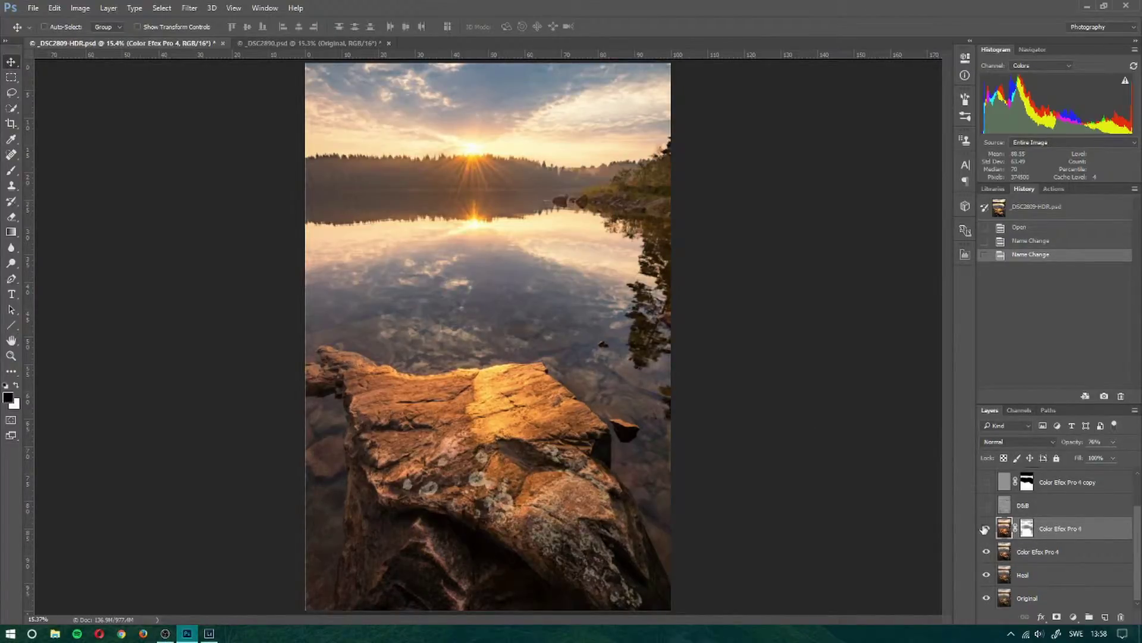
# Toggle the D&B dodge-and-burn layer several times to compare, leaving it visible
pyautogui.click(1052, 505)
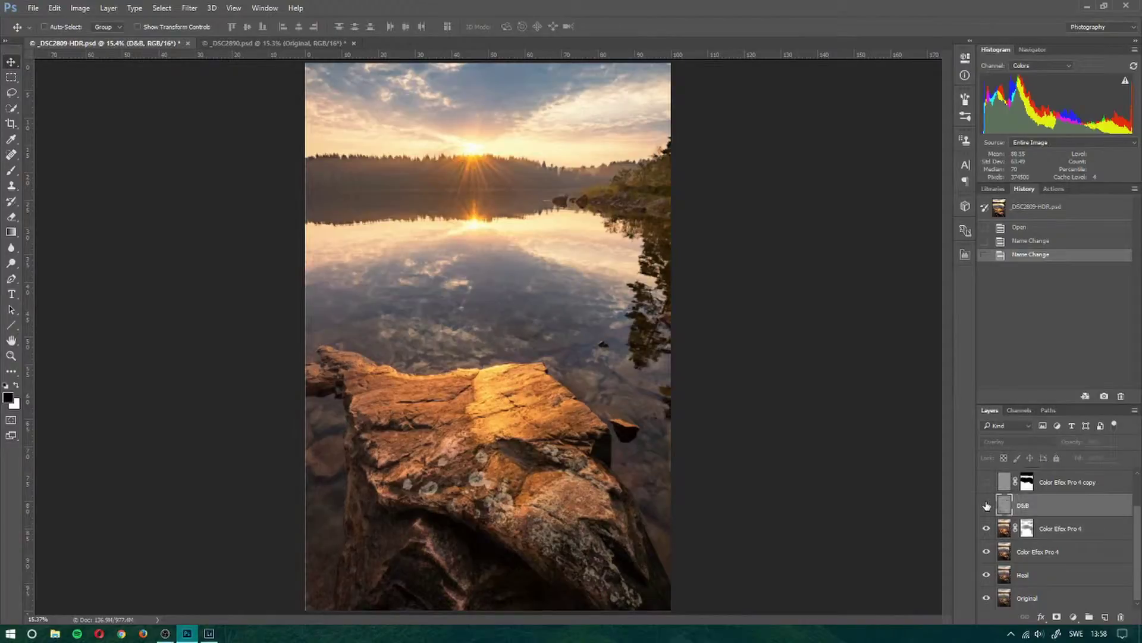
pyautogui.scroll(2, 991, 506)
pyautogui.click(986, 549)
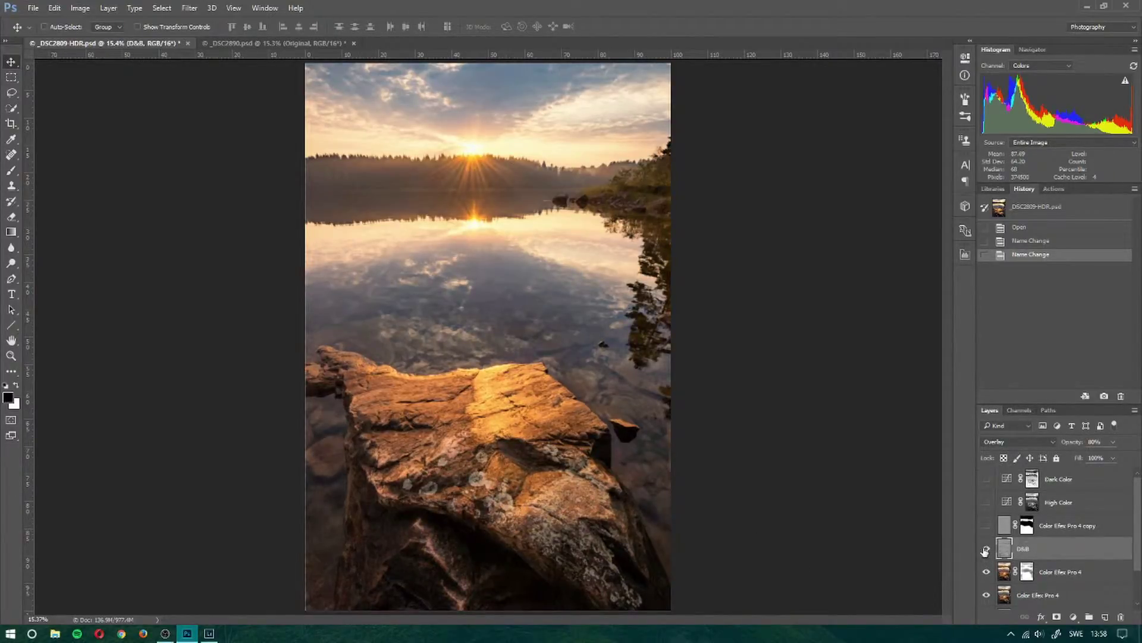
pyautogui.click(985, 550)
pyautogui.click(986, 550)
pyautogui.click(985, 550)
pyautogui.click(985, 550)
pyautogui.click(987, 548)
pyautogui.click(987, 549)
# Select and show the Color Efex Pro 4 copy layer, comparing before leaving it on
pyautogui.click(1084, 532)
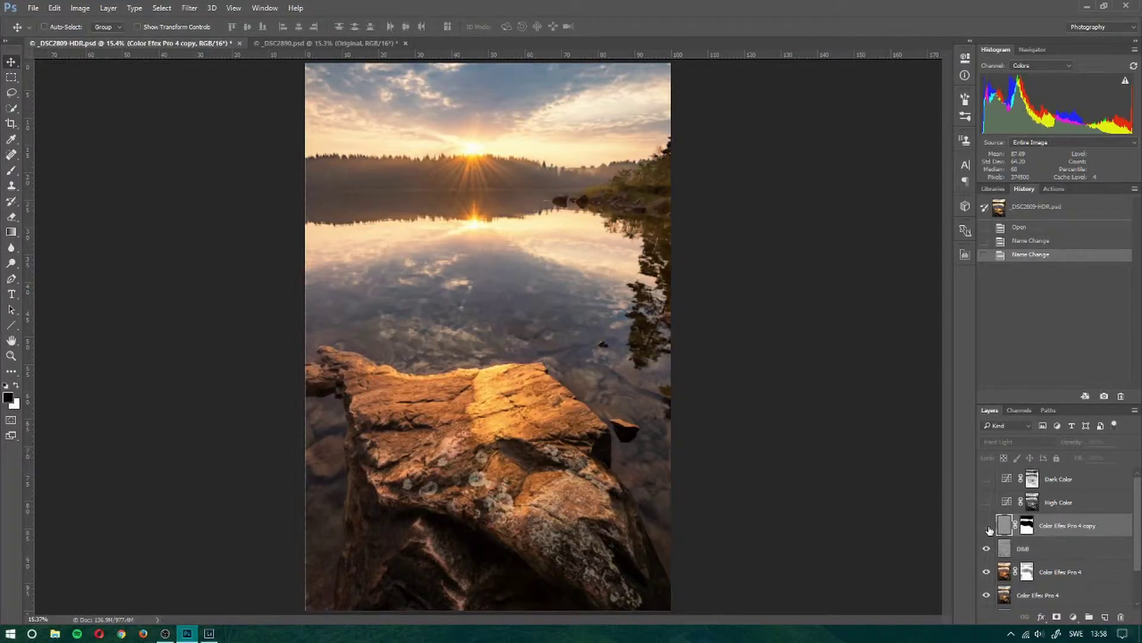
pyautogui.click(987, 526)
pyautogui.click(987, 527)
pyautogui.click(987, 526)
# Compare the High Color and Dark Color layers on and off, leaving both visible
pyautogui.click(986, 503)
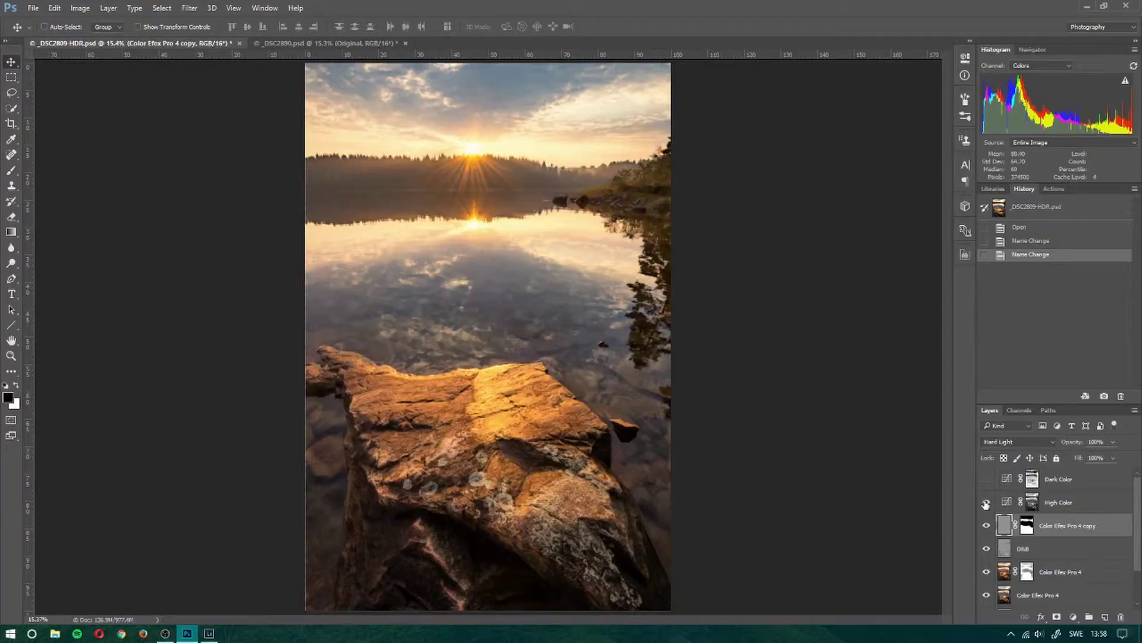
pyautogui.click(986, 502)
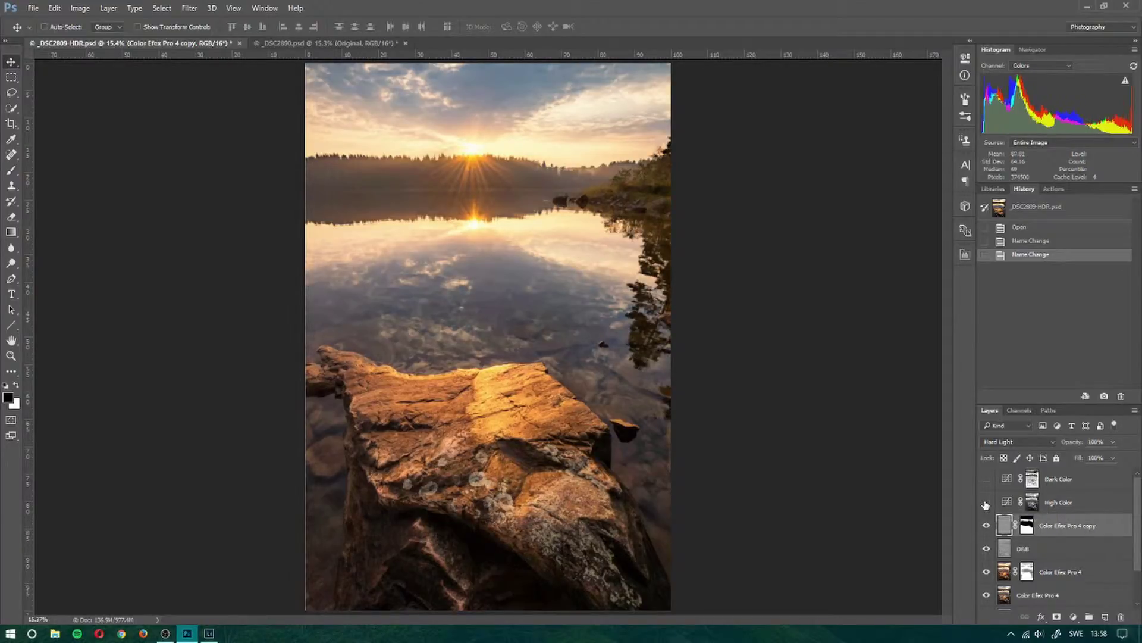
pyautogui.click(986, 503)
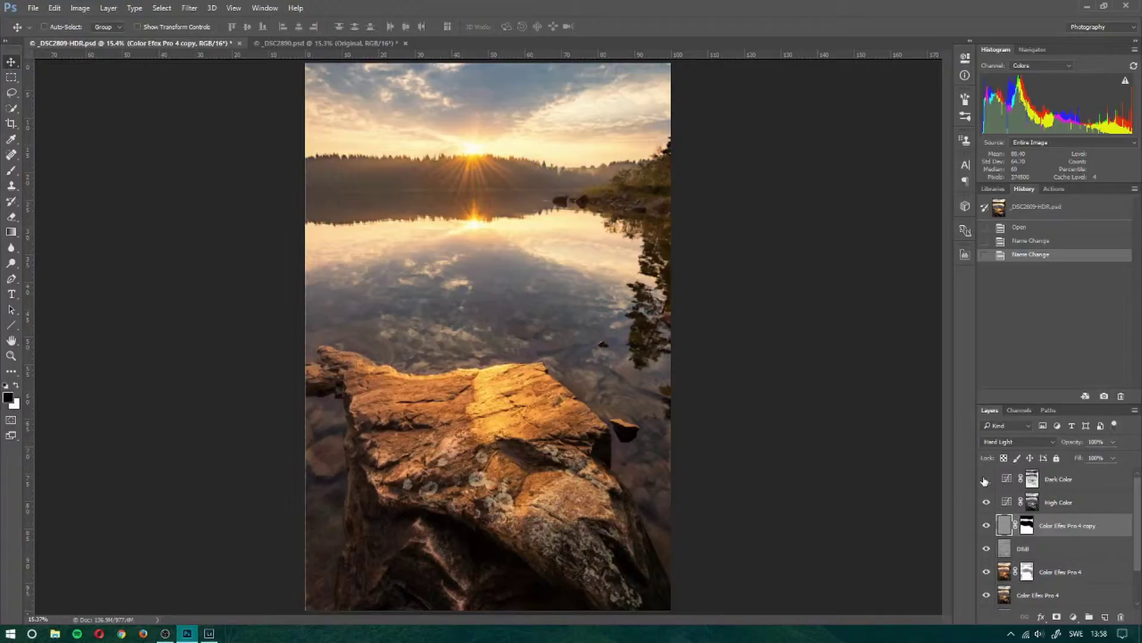
pyautogui.click(1101, 483)
pyautogui.press('x')
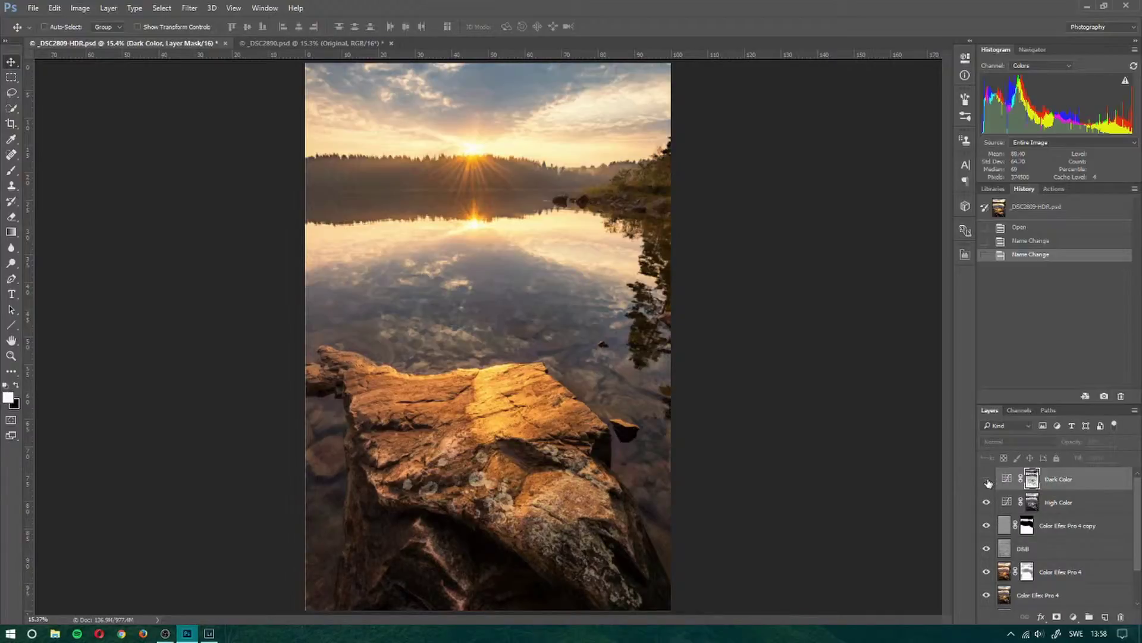
pyautogui.click(988, 480)
pyautogui.click(988, 480)
pyautogui.click(988, 480)
pyautogui.click(987, 481)
pyautogui.click(988, 481)
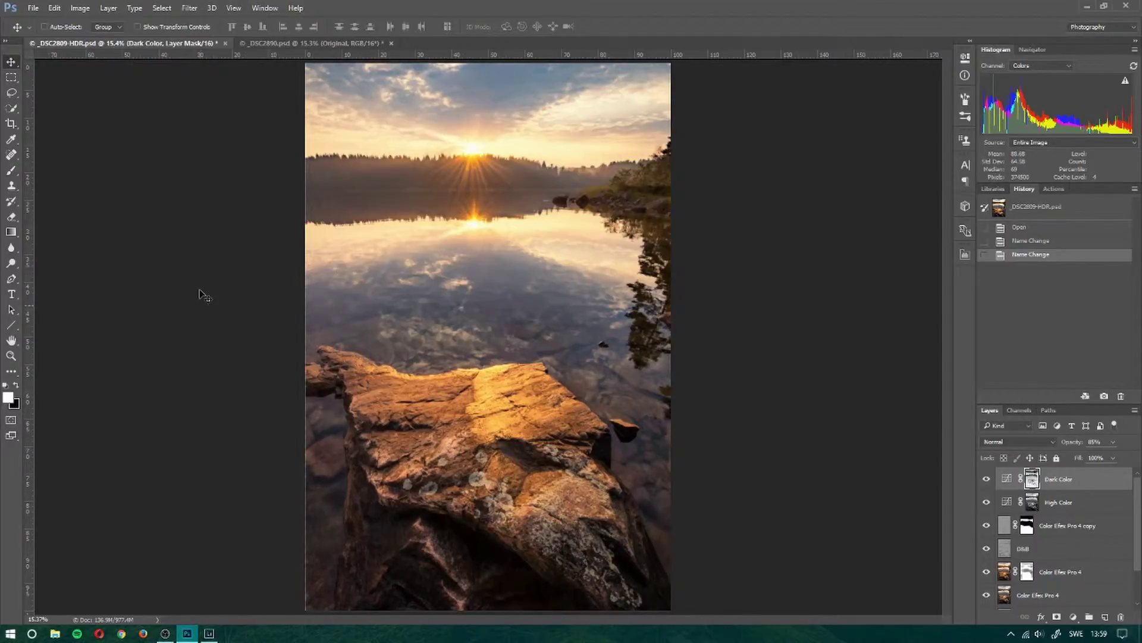
# Return to Lightroom and load the rocky-shore photo _DSC2890.NEF in Develop
pyautogui.click(214, 636)
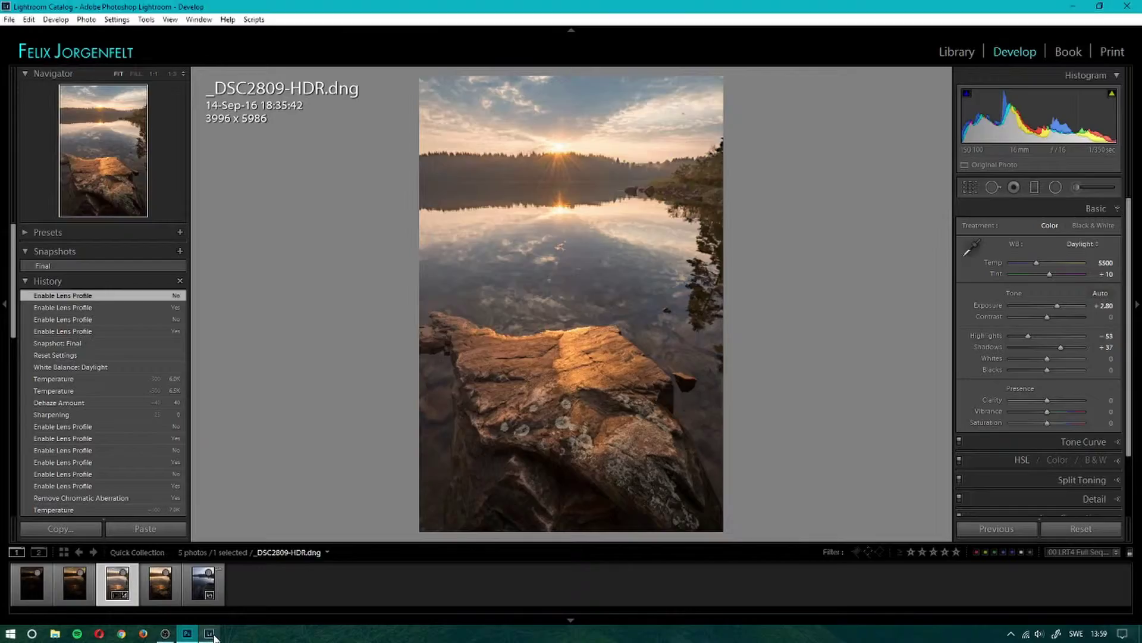
pyautogui.click(203, 583)
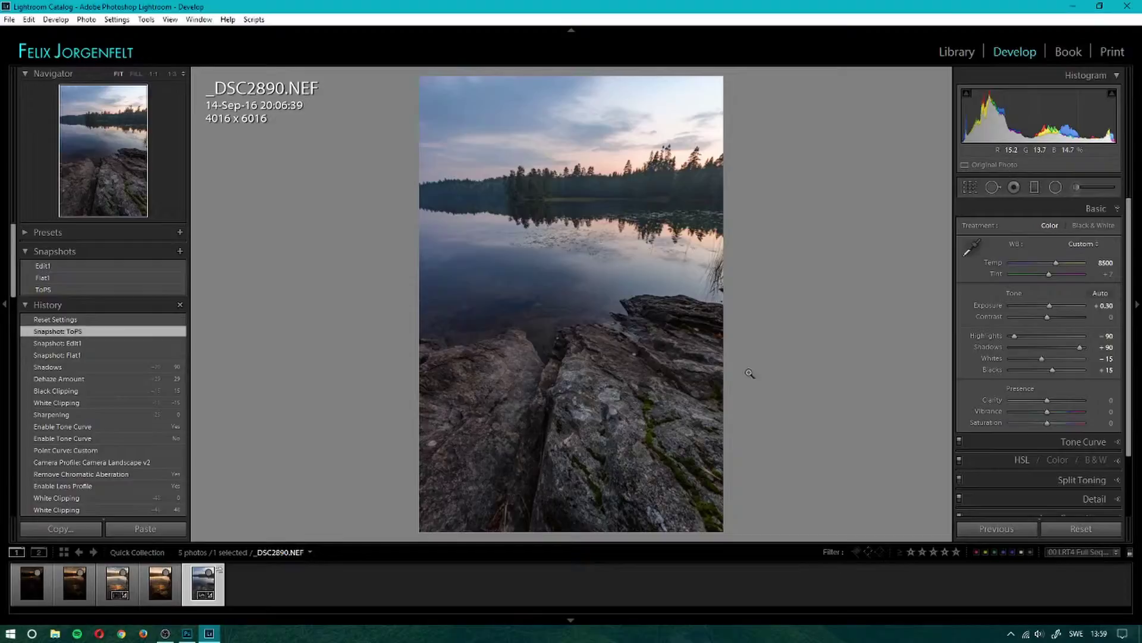
# Preview _DSC2890.NEF with all settings reset, then restore its ToPS snapshot
pyautogui.click(136, 320)
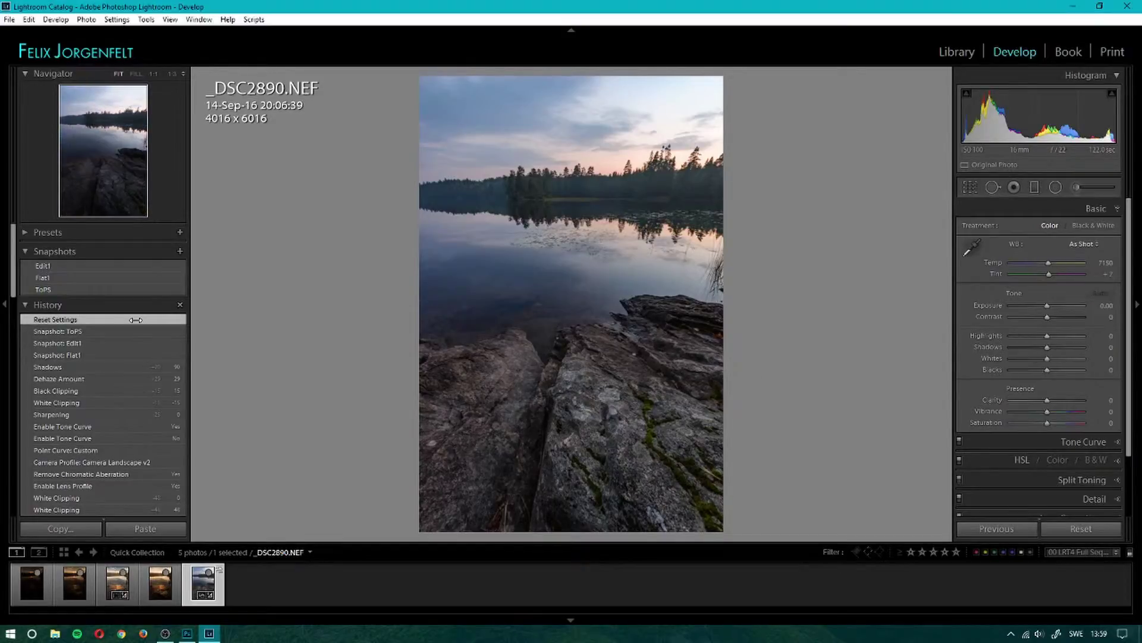
pyautogui.click(94, 334)
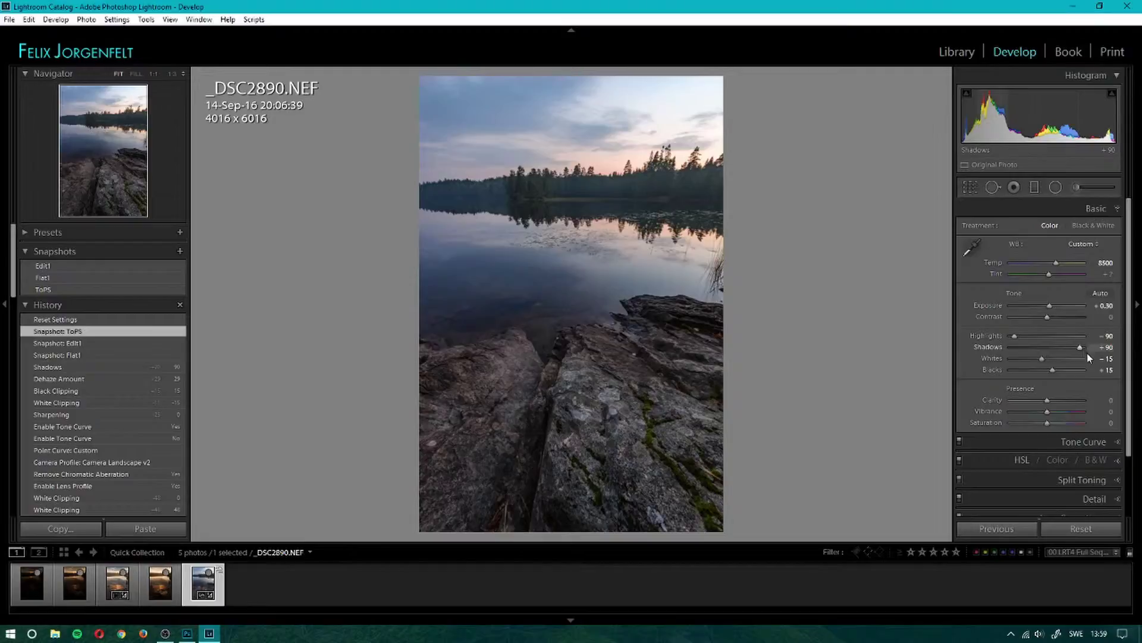
pyautogui.scroll(-1, 1113, 348)
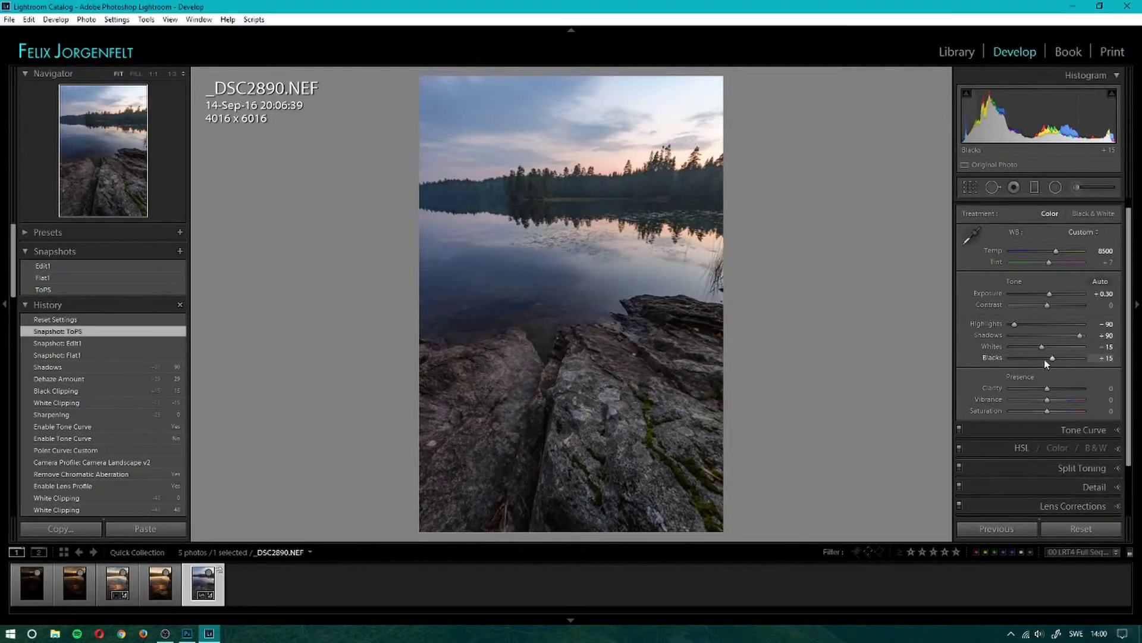
pyautogui.scroll(-3, 1111, 476)
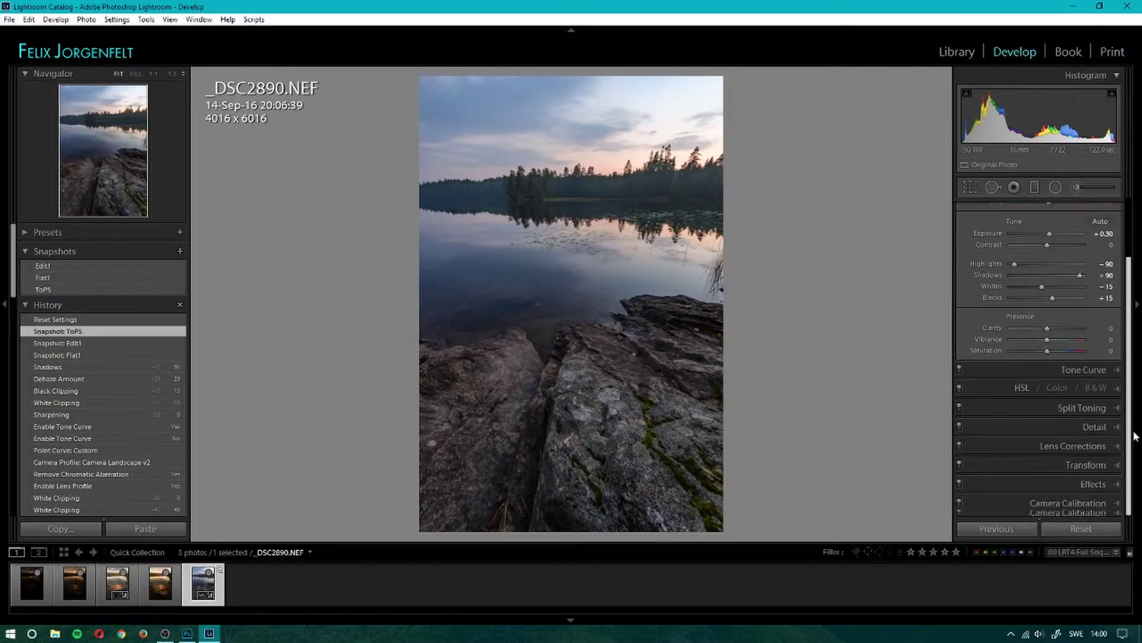
# Try the Adobe Standard calibration profile, then switch back to Camera Landscape v2
pyautogui.click(1113, 506)
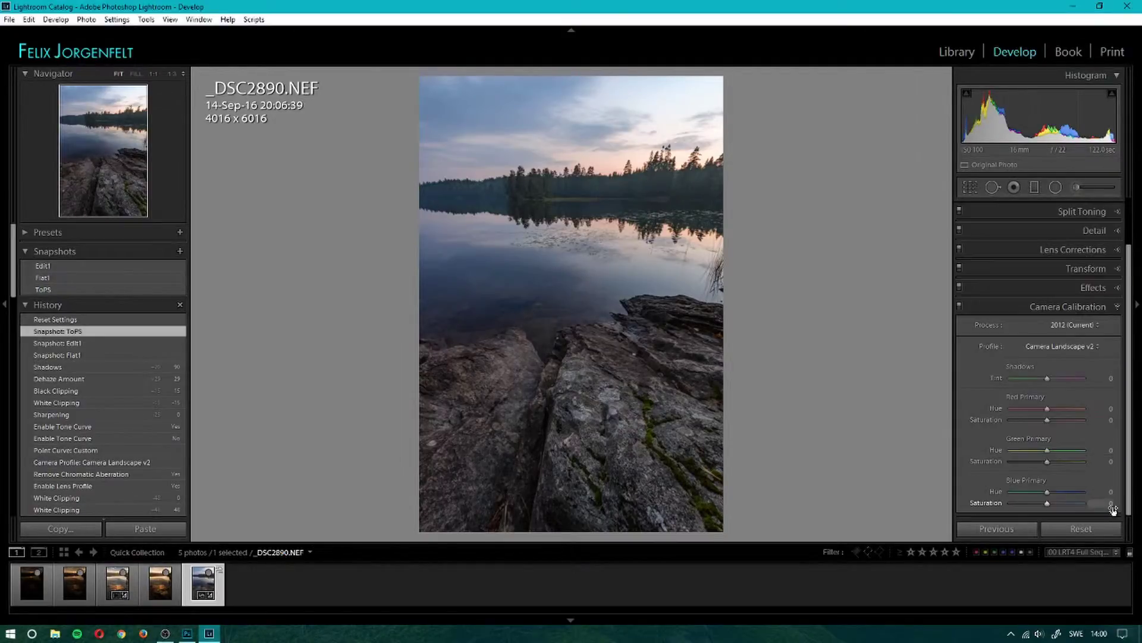
pyautogui.click(1063, 350)
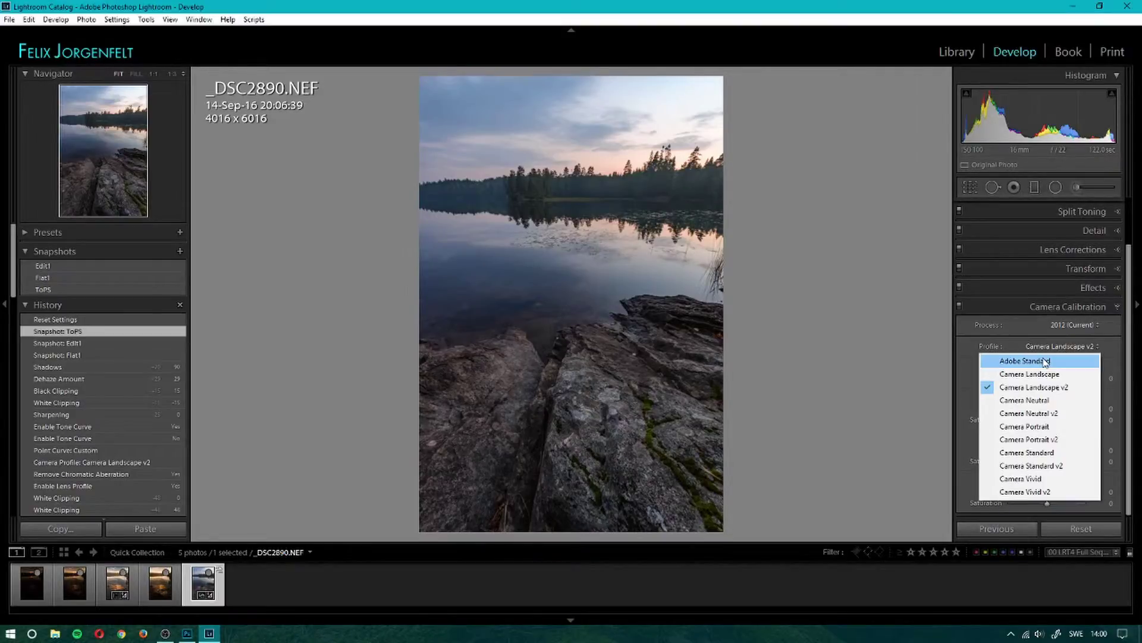
pyautogui.click(1045, 360)
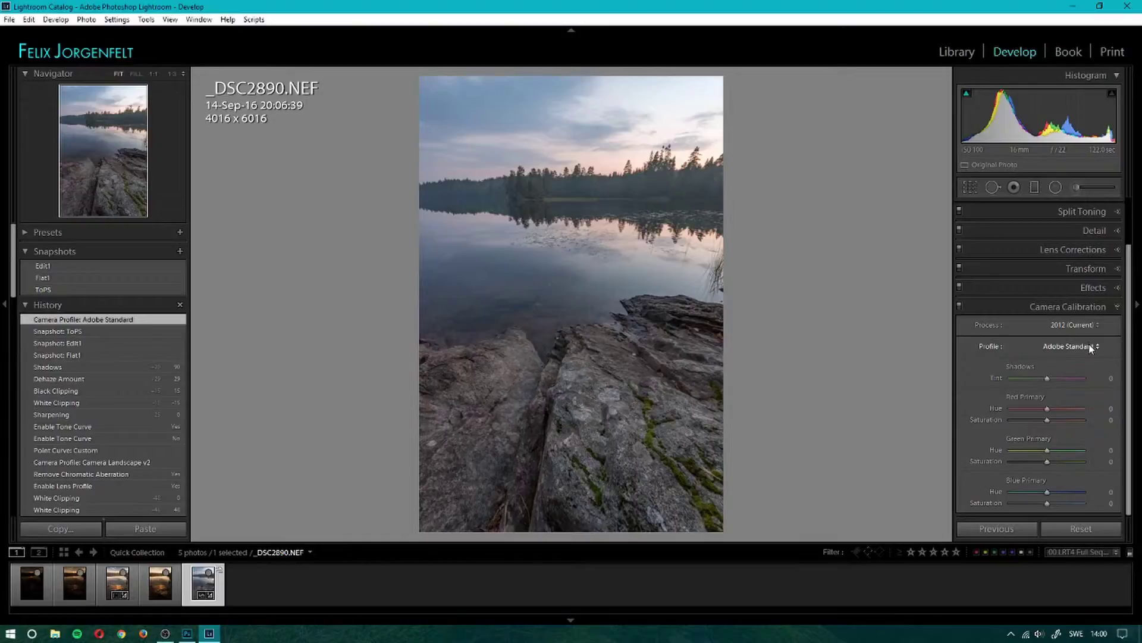
pyautogui.click(1090, 348)
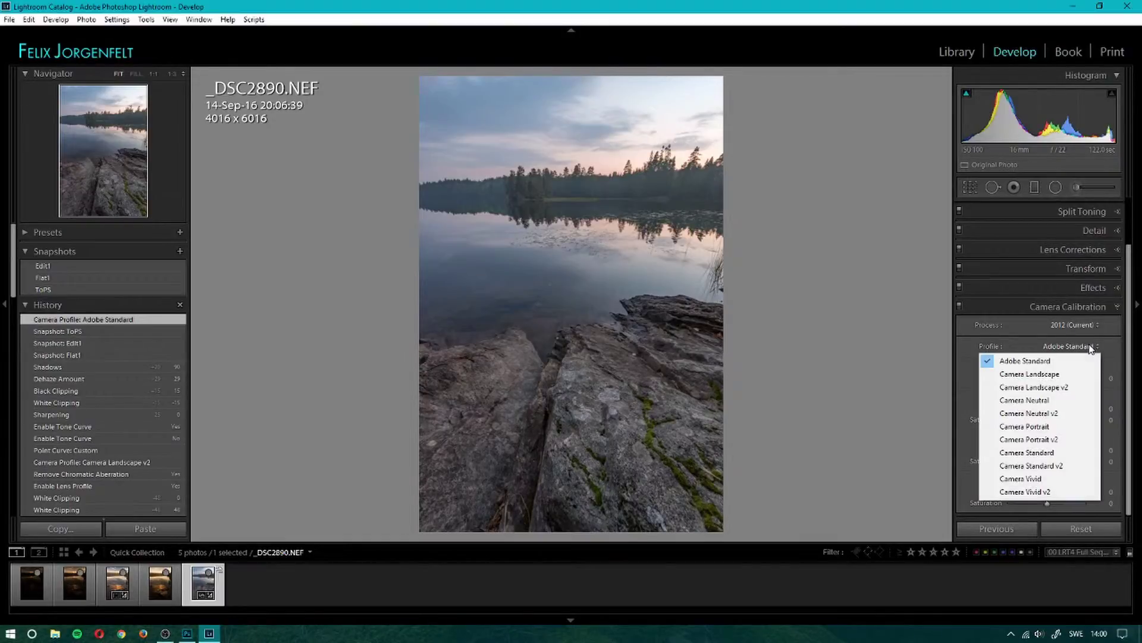
pyautogui.click(1063, 389)
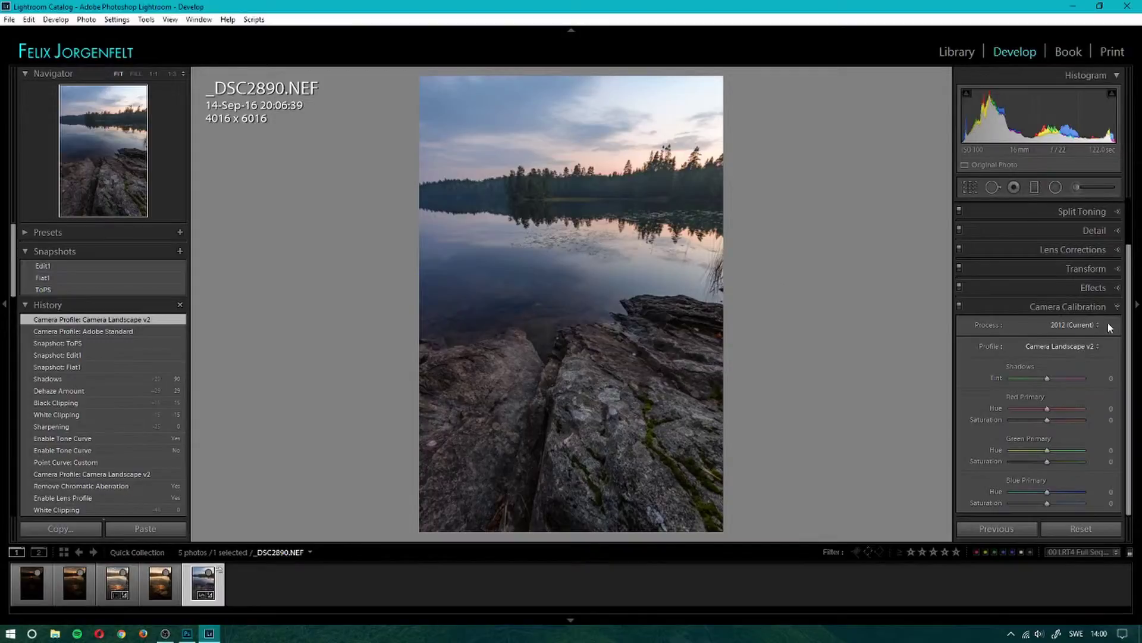
pyautogui.scroll(1, 1110, 327)
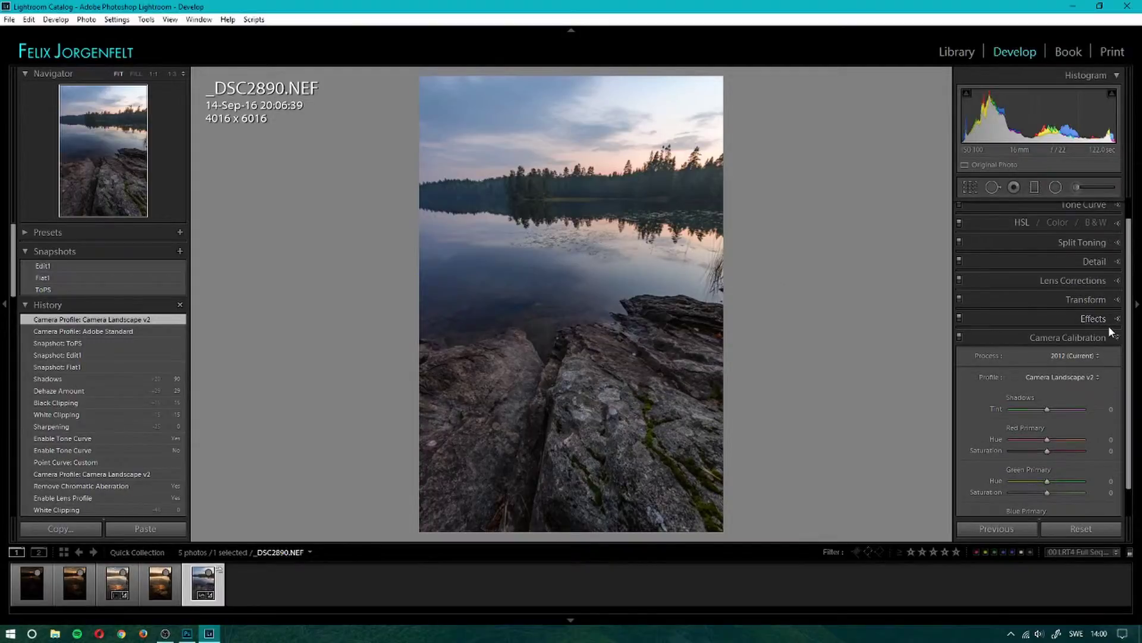
# Review the Lens Corrections, Effects and Detail settings for _DSC2890.NEF
pyautogui.click(1106, 281)
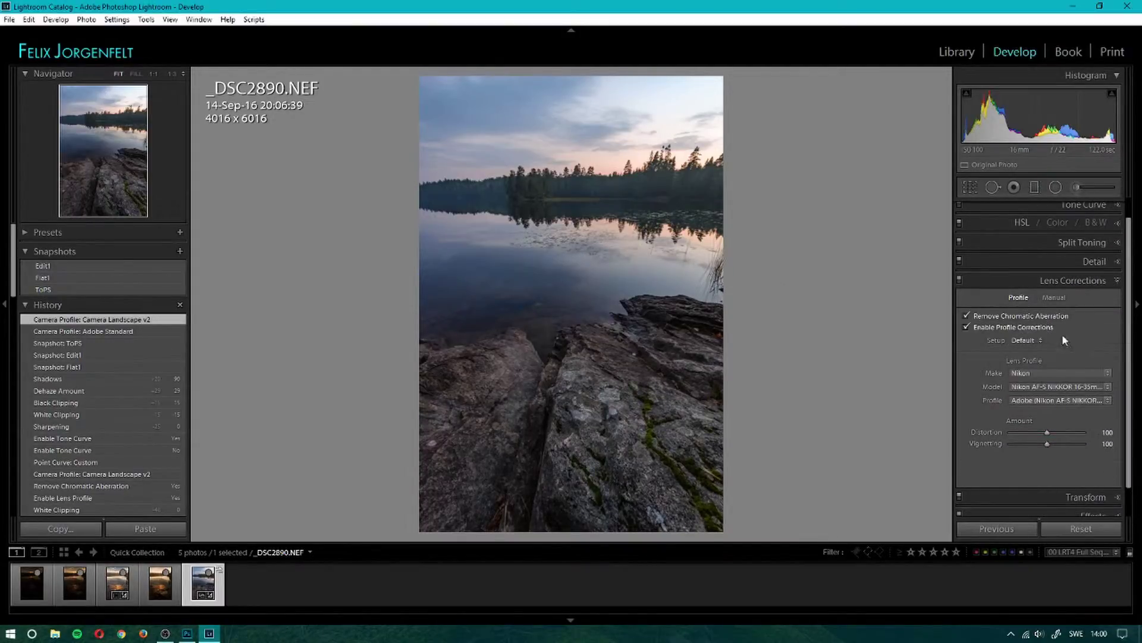
pyautogui.scroll(-1, 1119, 483)
pyautogui.click(1118, 501)
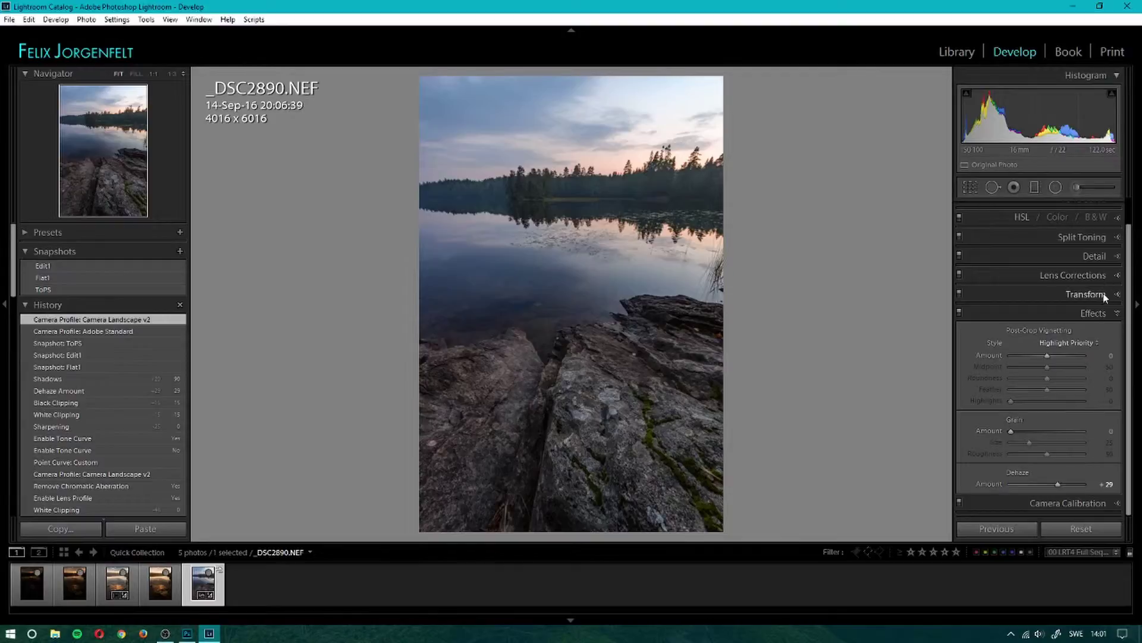
pyautogui.click(1107, 257)
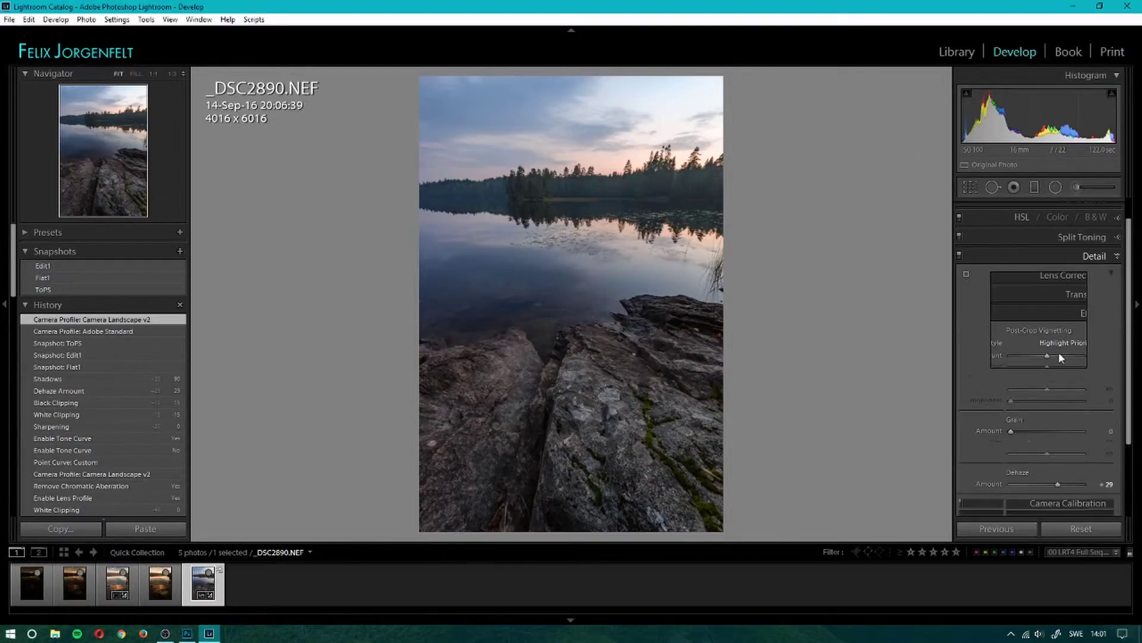
pyautogui.scroll(1, 1108, 333)
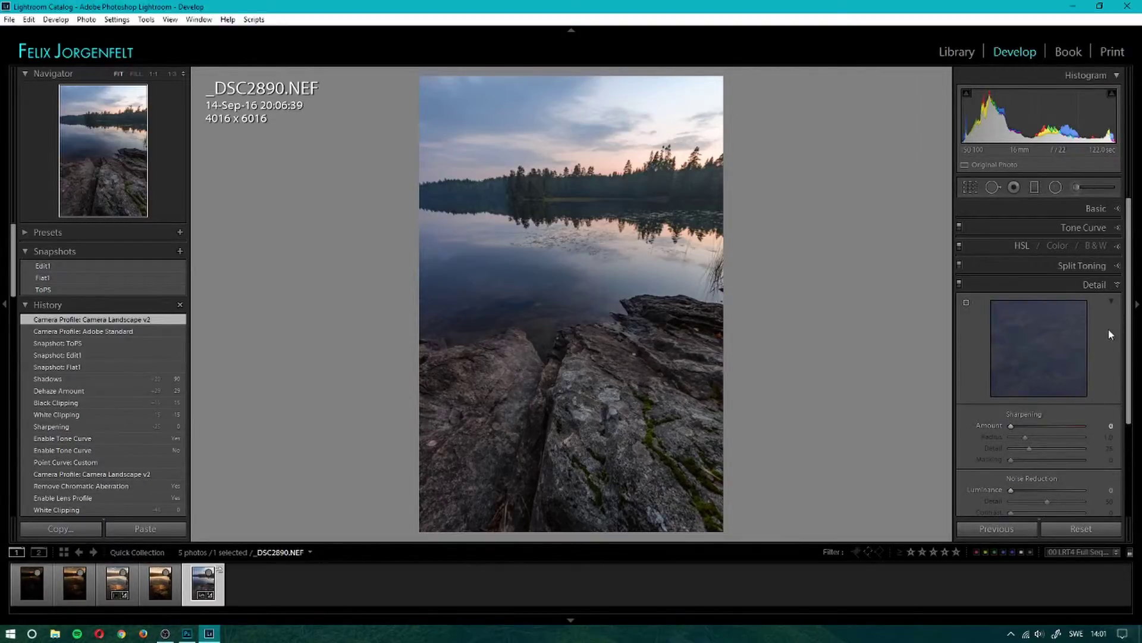
# Review Split Toning, HSL, Tone Curve and Basic settings, then return to Photoshop
pyautogui.click(1120, 266)
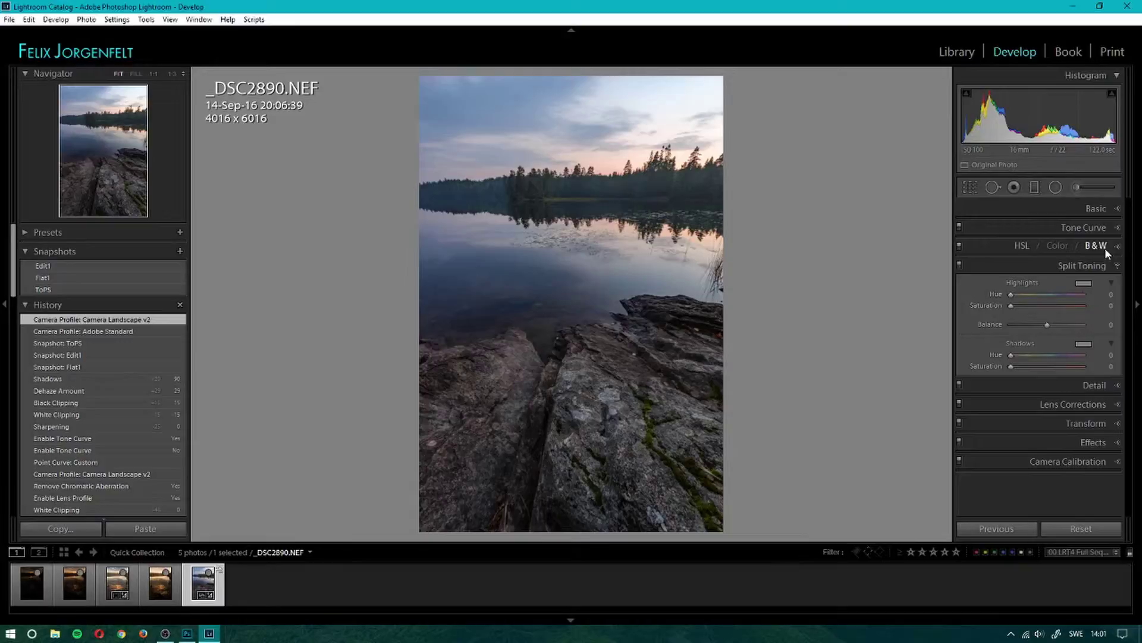
pyautogui.click(1120, 243)
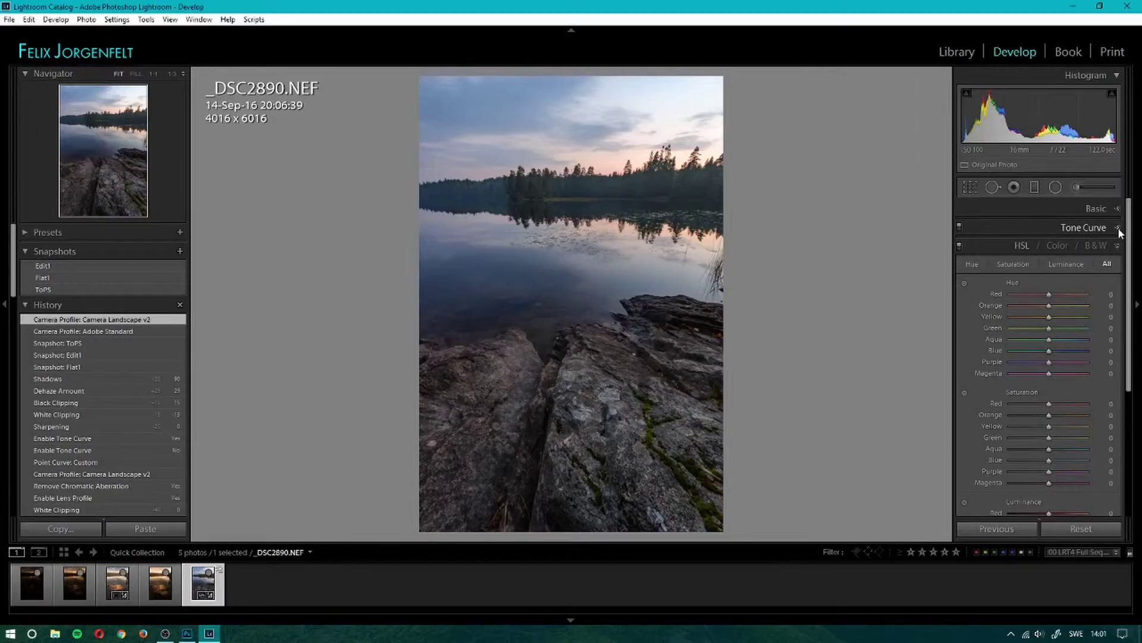
pyautogui.click(1118, 228)
pyautogui.click(1118, 209)
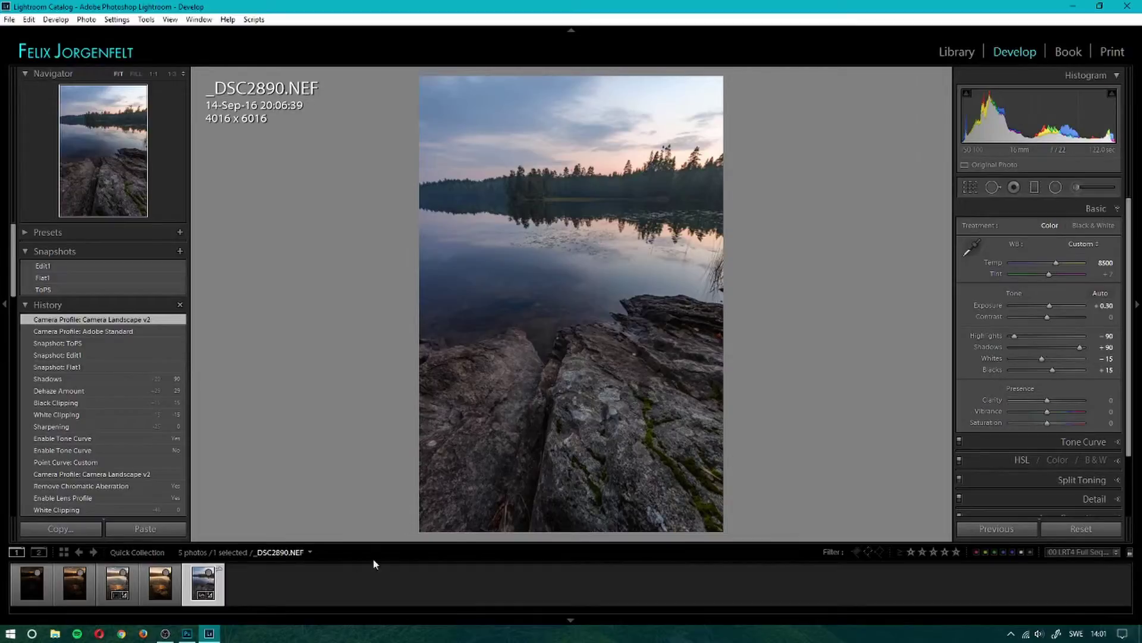
pyautogui.click(187, 633)
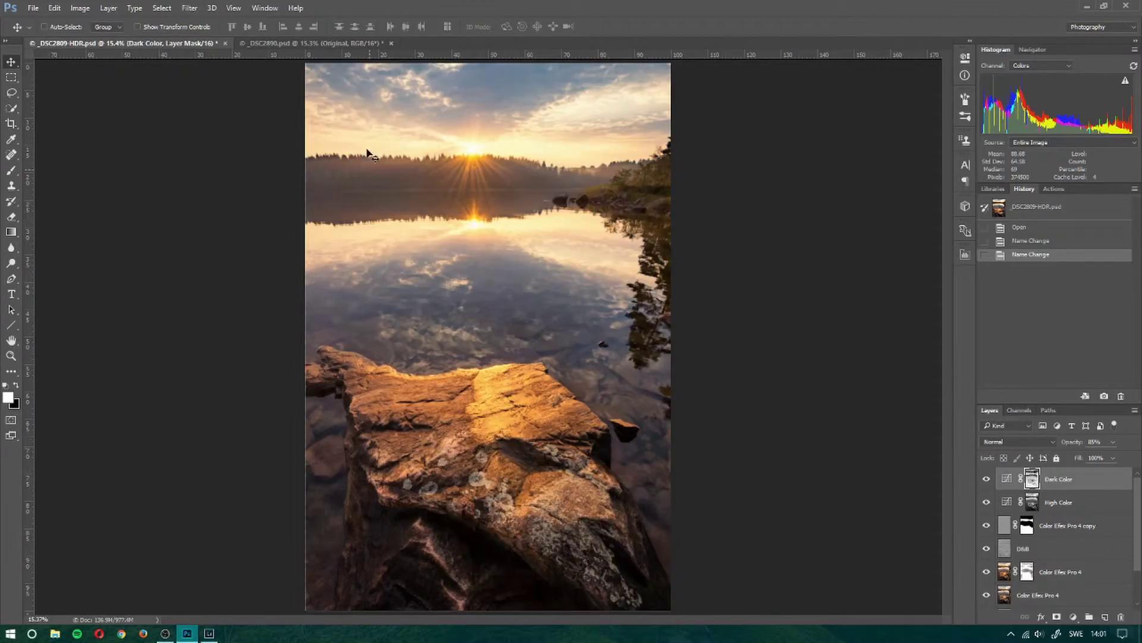
# In _DSC2890.psd, show the Heal and Pro Contrast layers, comparing each on and off
pyautogui.click(329, 42)
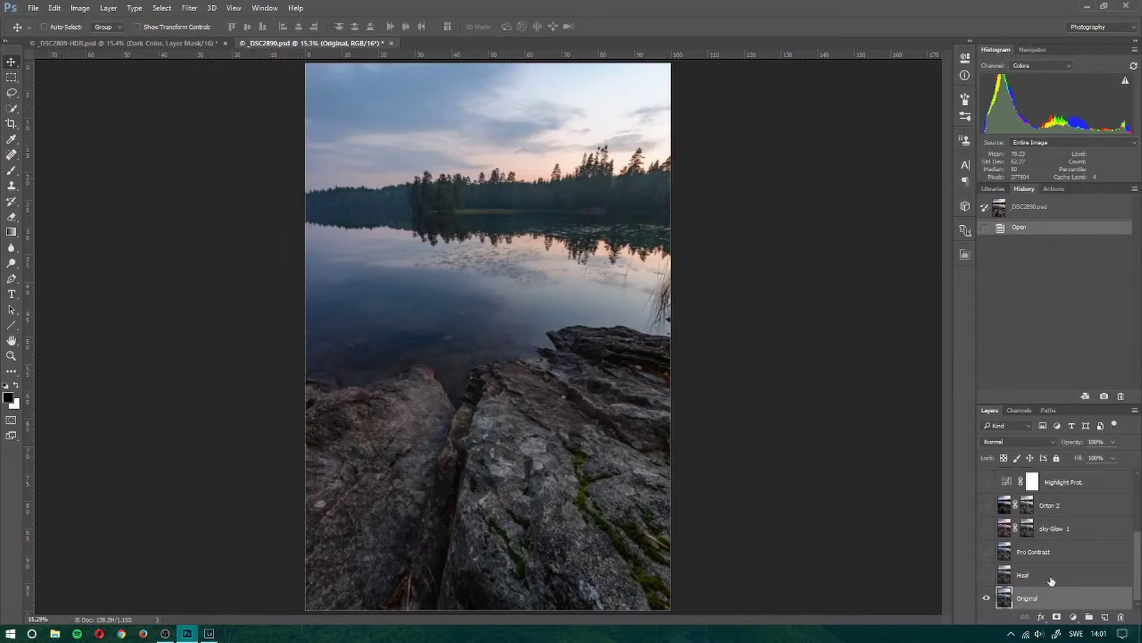
pyautogui.click(986, 576)
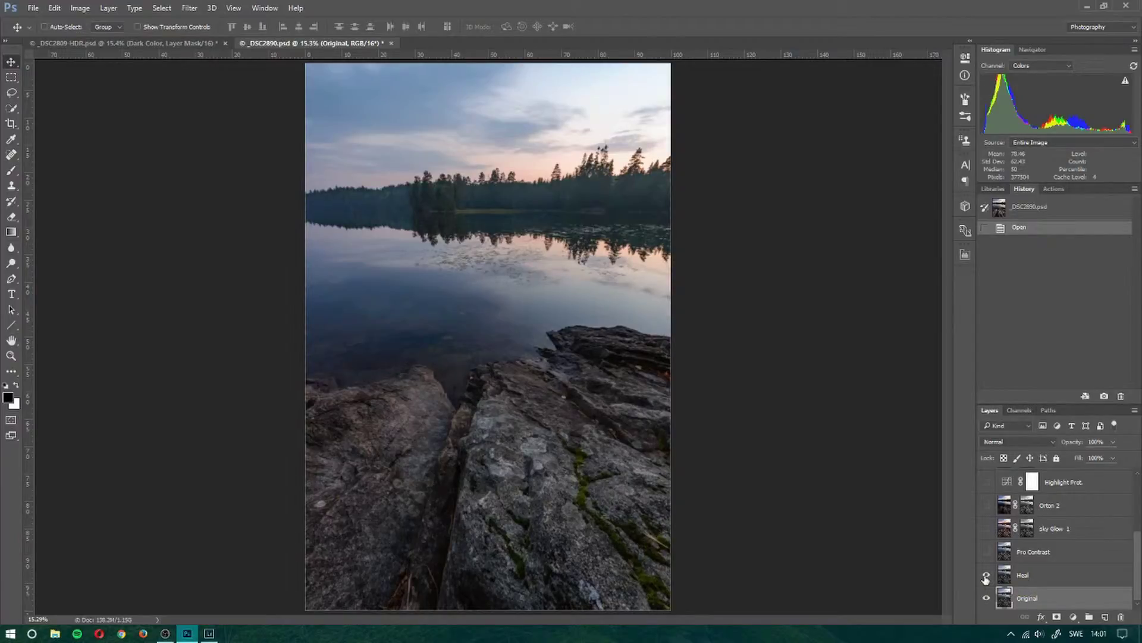
pyautogui.click(986, 576)
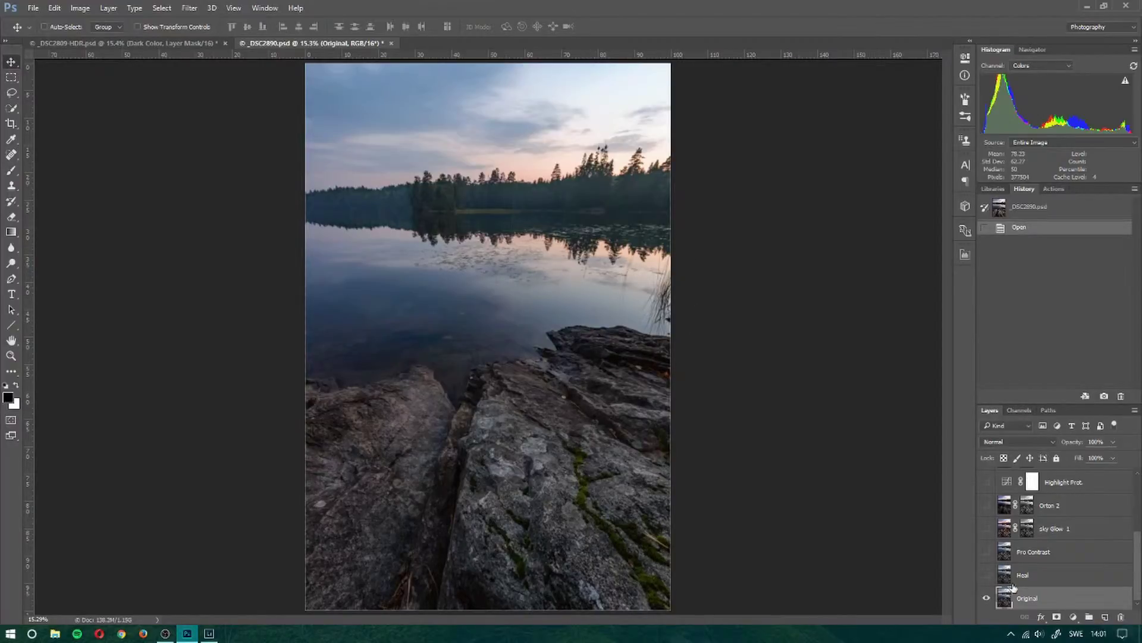
pyautogui.click(986, 576)
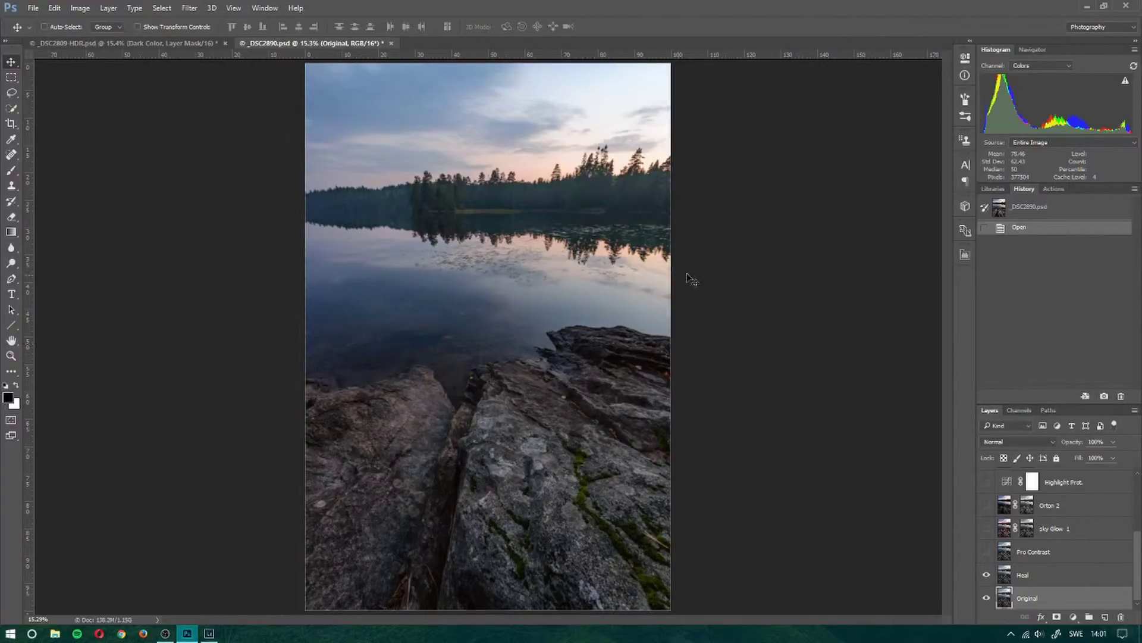
pyautogui.click(986, 553)
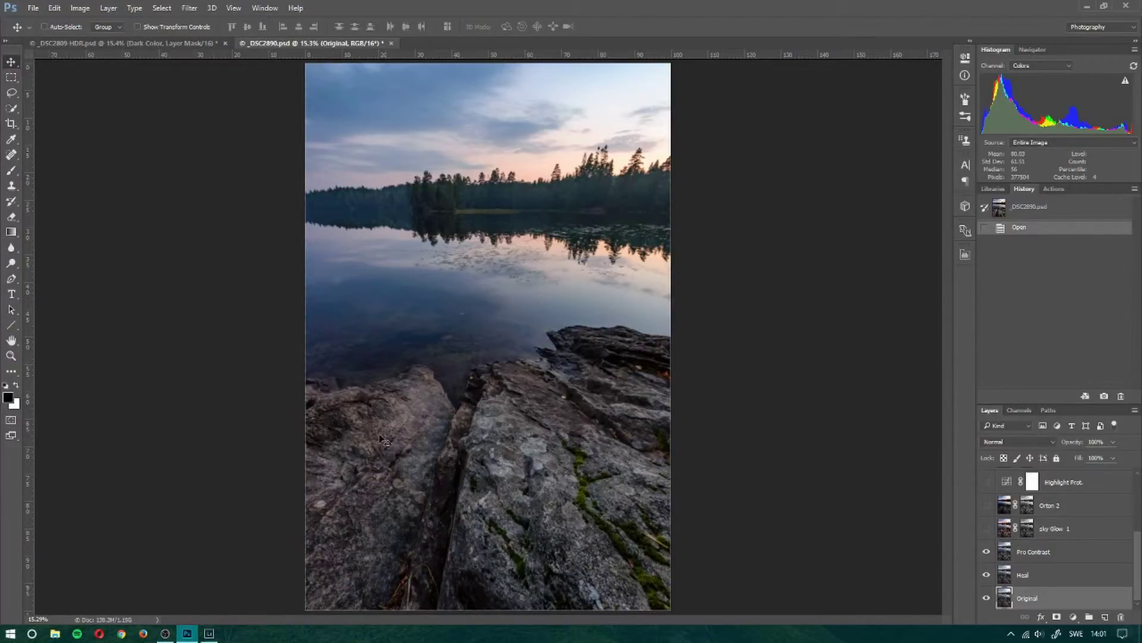
pyautogui.click(988, 552)
pyautogui.click(988, 552)
# Make the Sky Glow 1, Orton 2 and Highlight Prot. layers visible
pyautogui.scroll(1, 1074, 586)
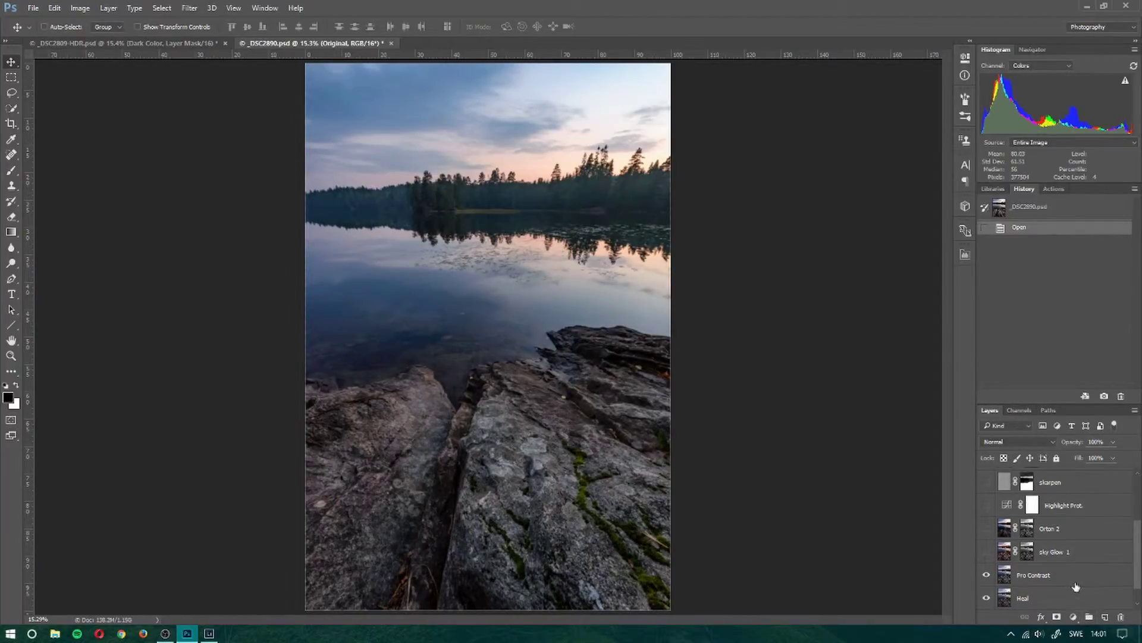
pyautogui.click(988, 552)
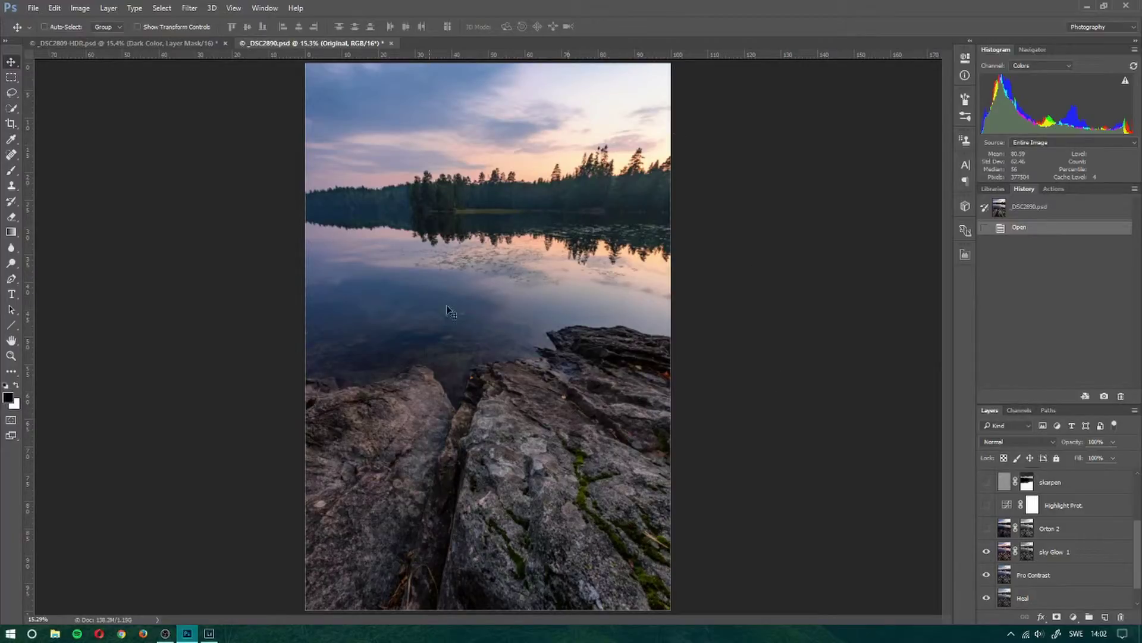
pyautogui.click(986, 529)
pyautogui.click(986, 507)
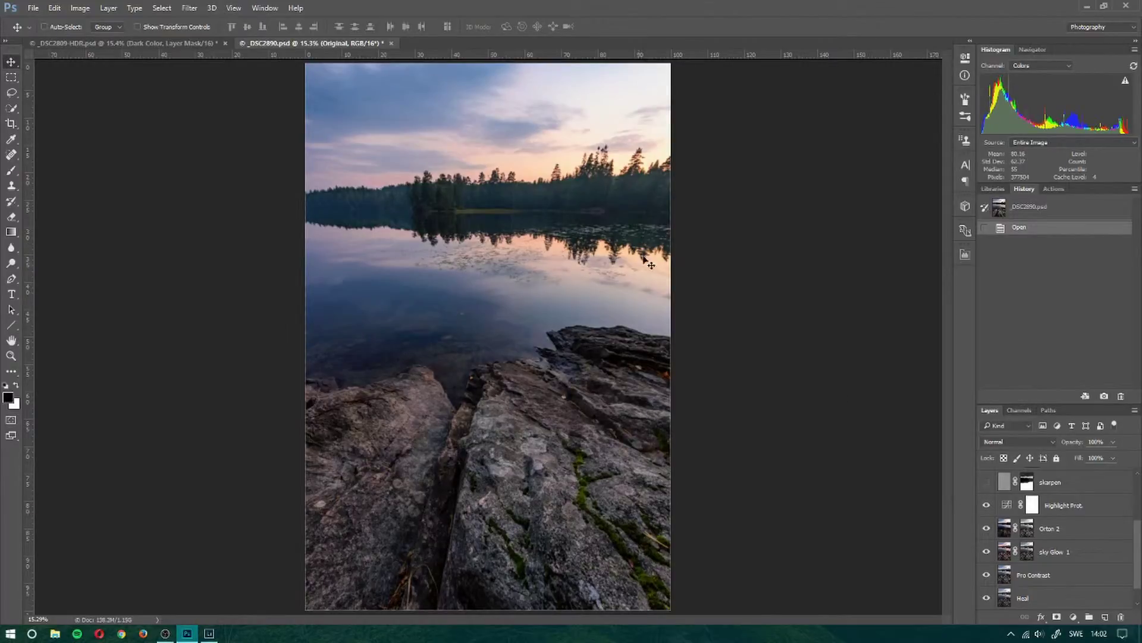
pyautogui.scroll(2, 979, 508)
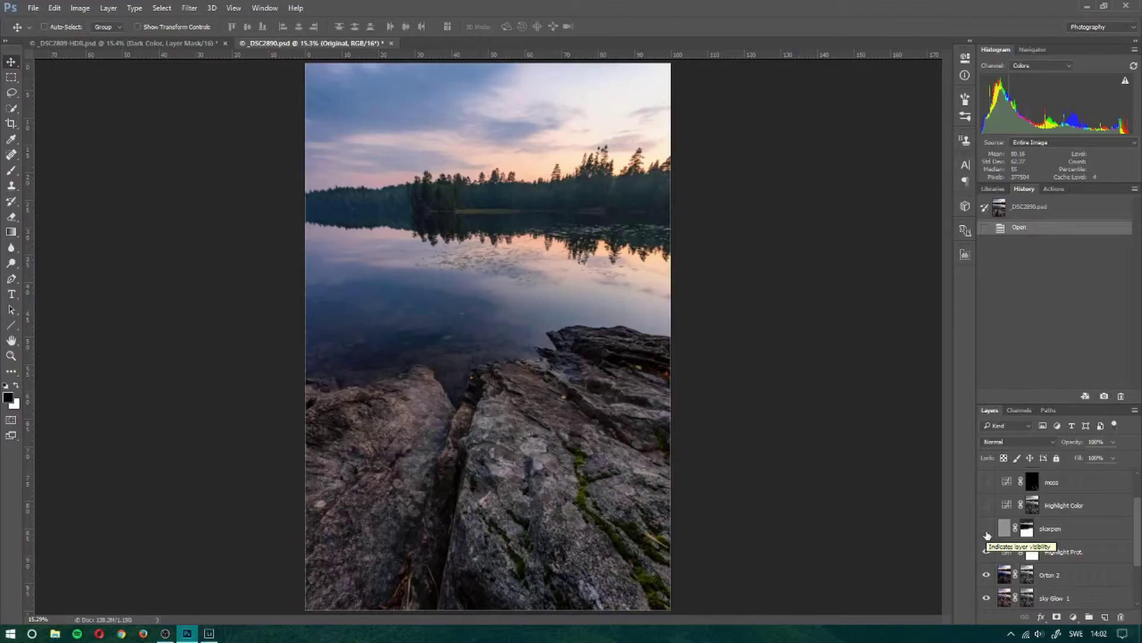
# Make the skarpen and Highlight Color layers visible, comparing Highlight Color on and off
pyautogui.click(987, 535)
pyautogui.scroll(1, 1006, 540)
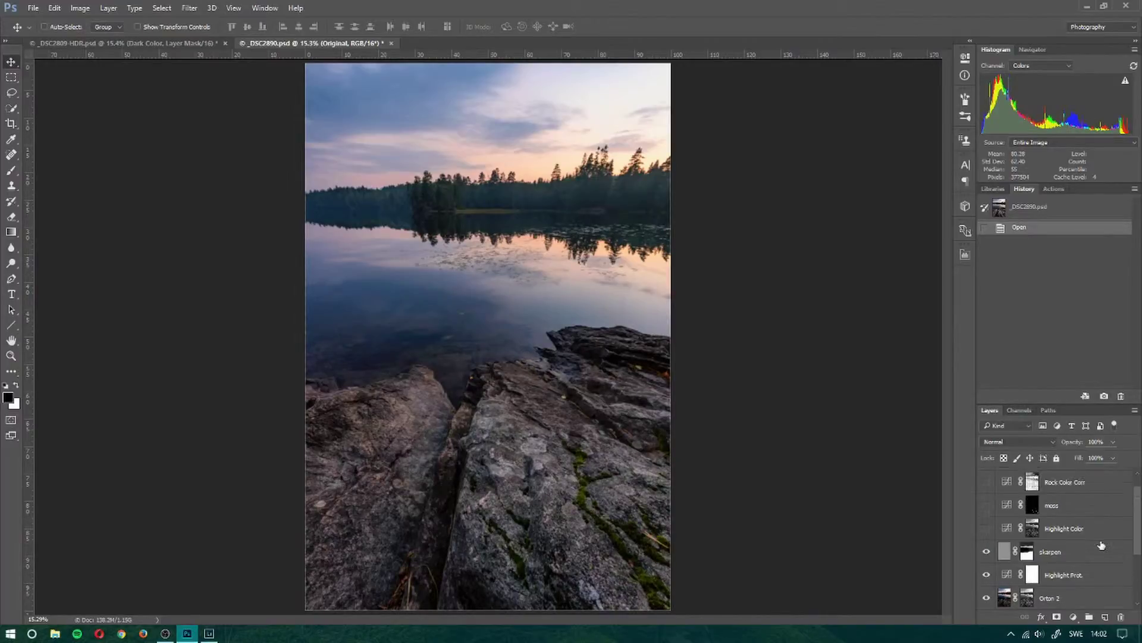
pyautogui.click(987, 529)
pyautogui.click(992, 532)
pyautogui.click(987, 528)
# Show the moss layer and compare Rock Color Corr on and off, leaving it on
pyautogui.click(986, 507)
pyautogui.scroll(1, 1007, 516)
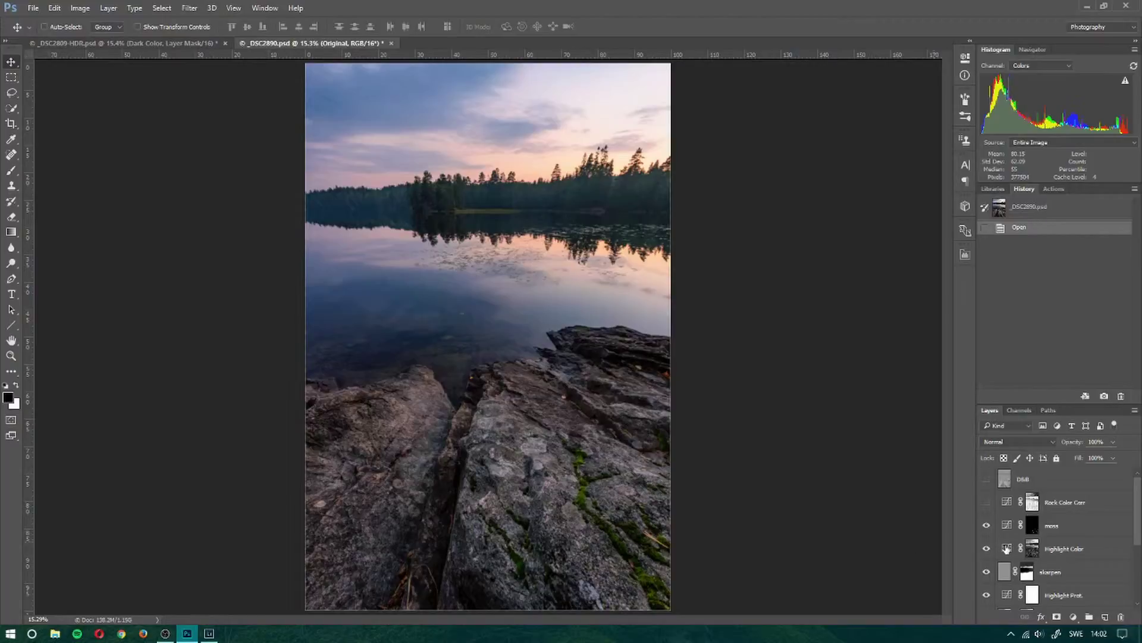
pyautogui.click(986, 505)
pyautogui.click(986, 503)
# Toggle the DBB layer on and off to compare the rocks' brightness, leaving it visible
pyautogui.click(986, 479)
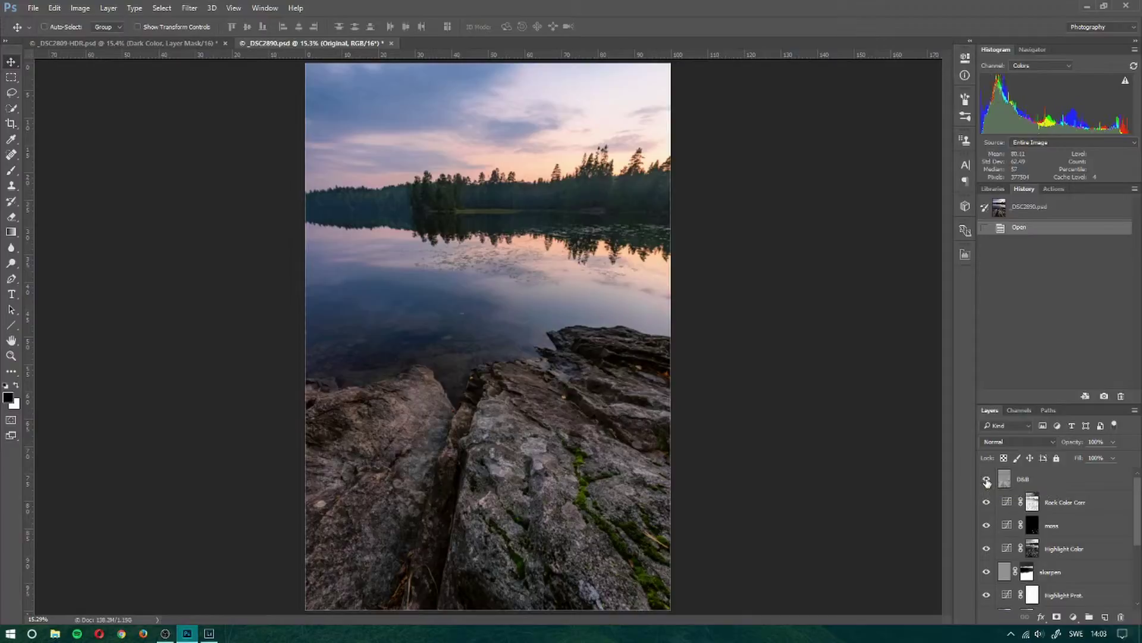
pyautogui.click(986, 480)
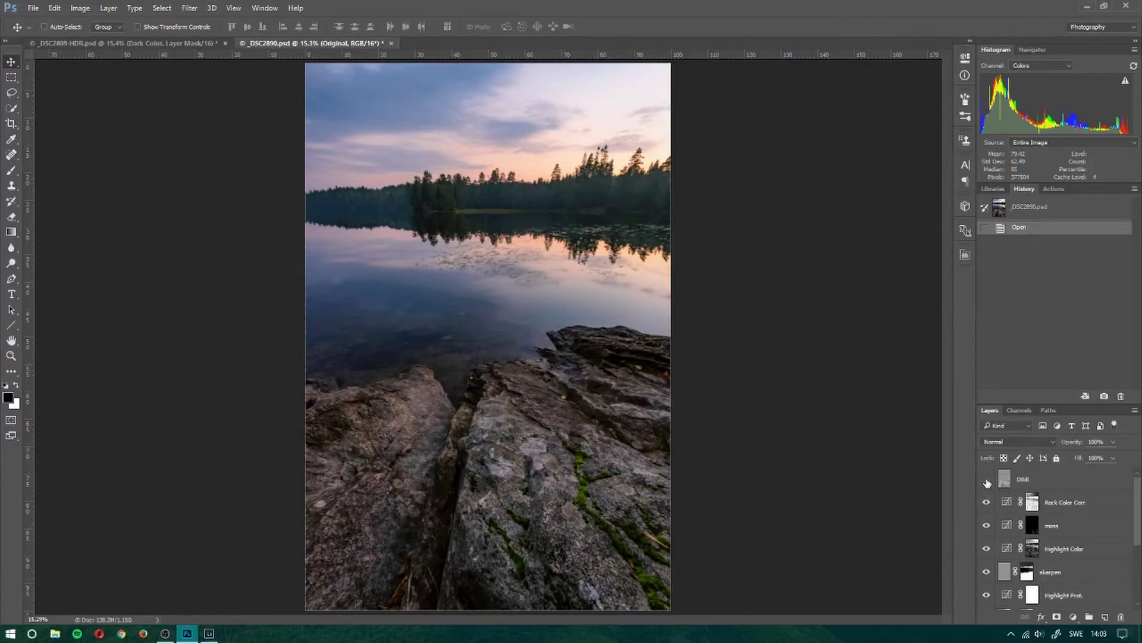
pyautogui.click(986, 480)
pyautogui.click(986, 480)
pyautogui.click(987, 479)
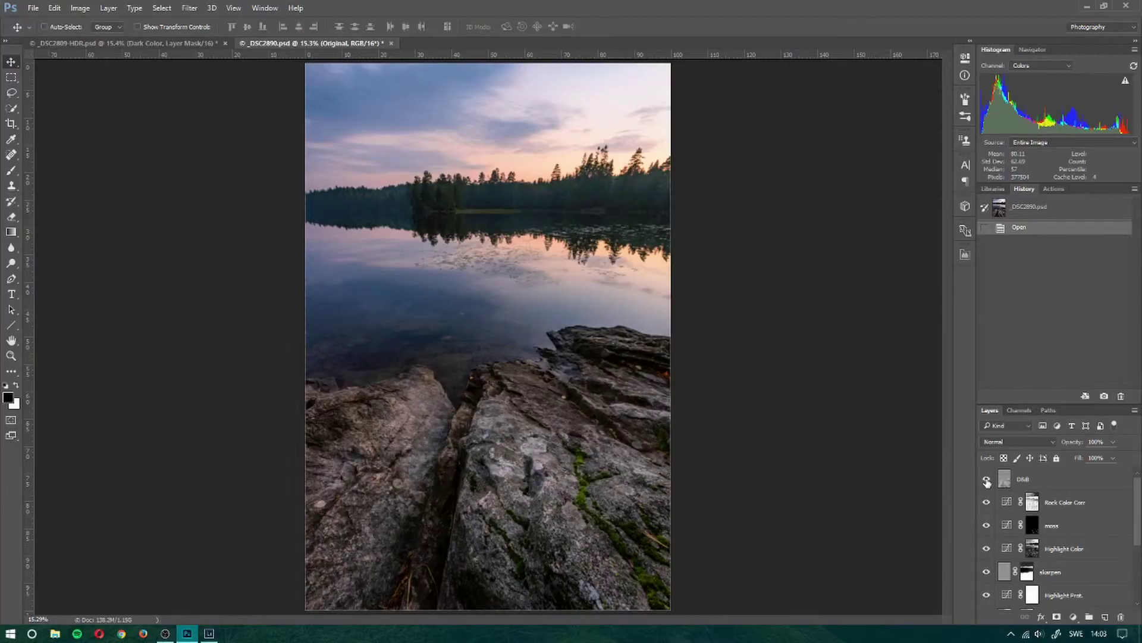
pyautogui.click(986, 480)
pyautogui.click(987, 479)
pyautogui.click(987, 480)
pyautogui.click(986, 479)
# Back in Lightroom, check the crop of _DSC2809-HDR.tif, then show its Custom point tone curve
pyautogui.click(209, 633)
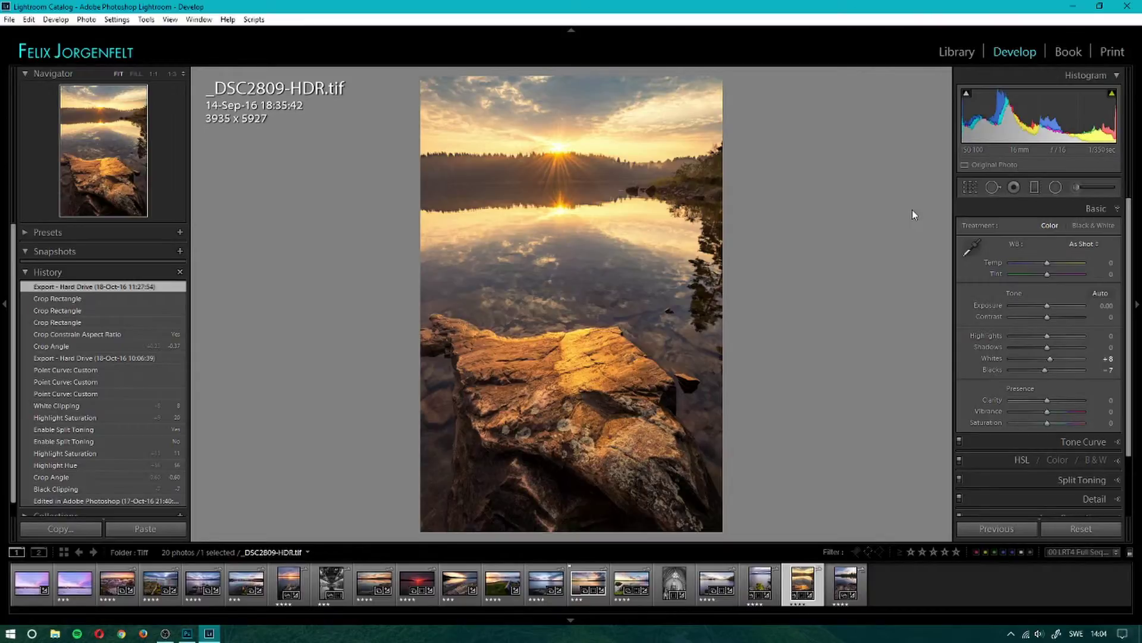
pyautogui.click(978, 188)
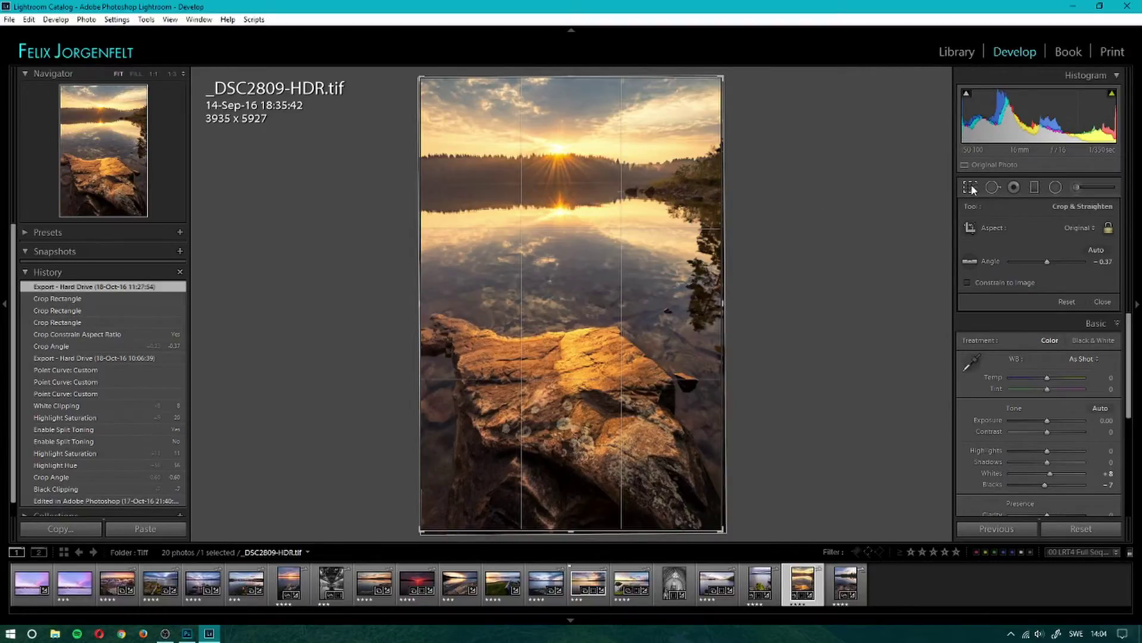
pyautogui.click(971, 187)
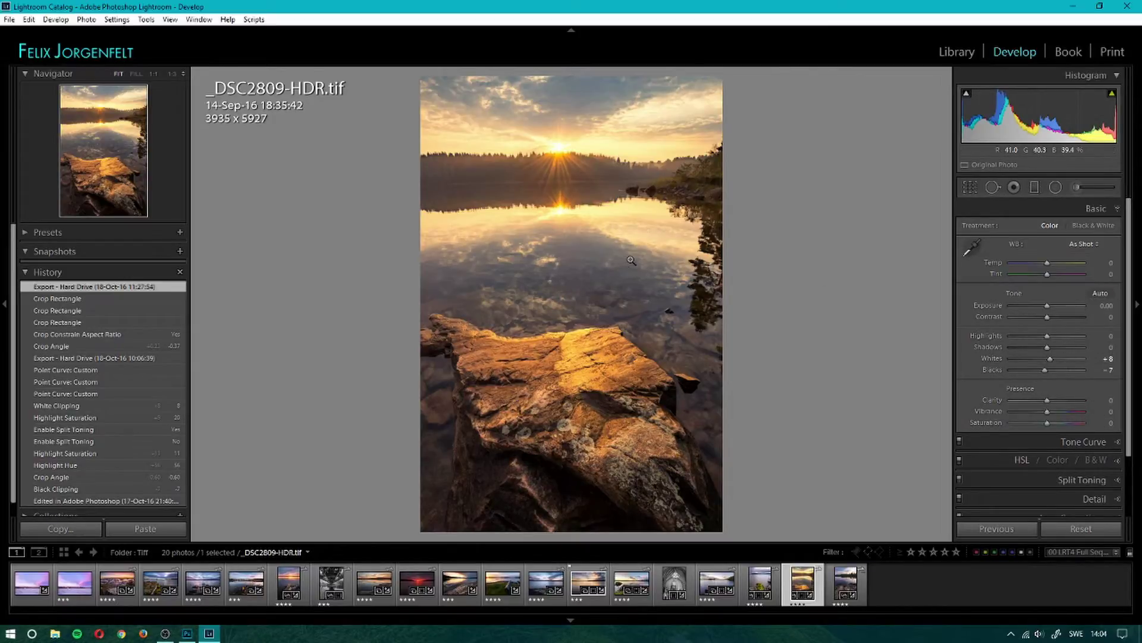
pyautogui.moveTo(1115, 97)
pyautogui.click(1117, 446)
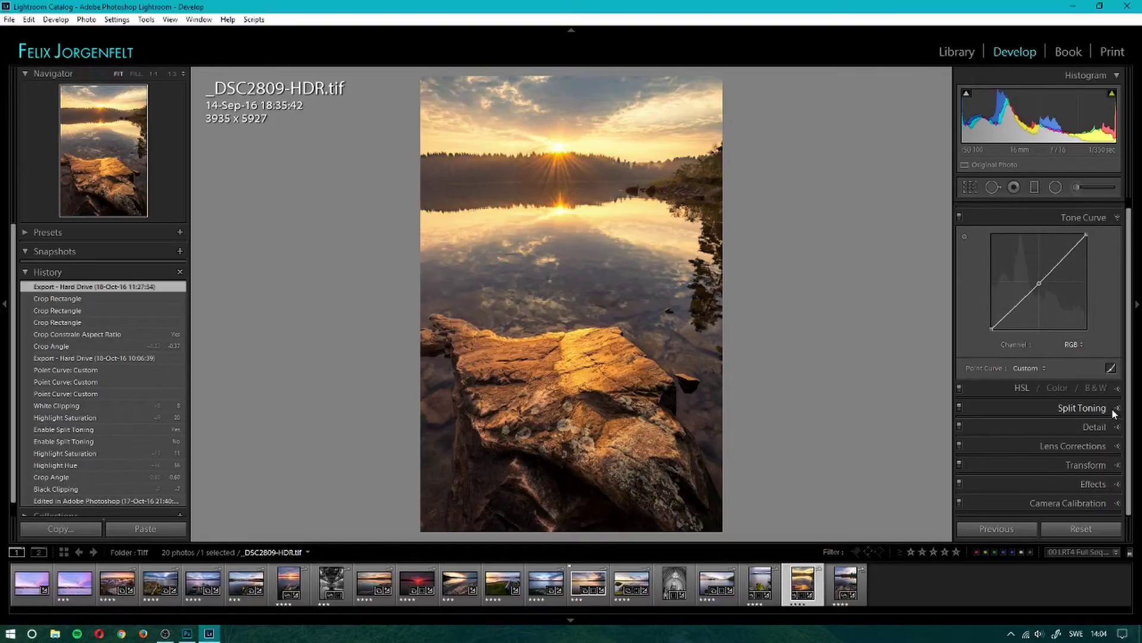
# Compare split toning (Highlights Hue 56, Saturation 20) off and on, then show the Basic panel
pyautogui.click(1086, 408)
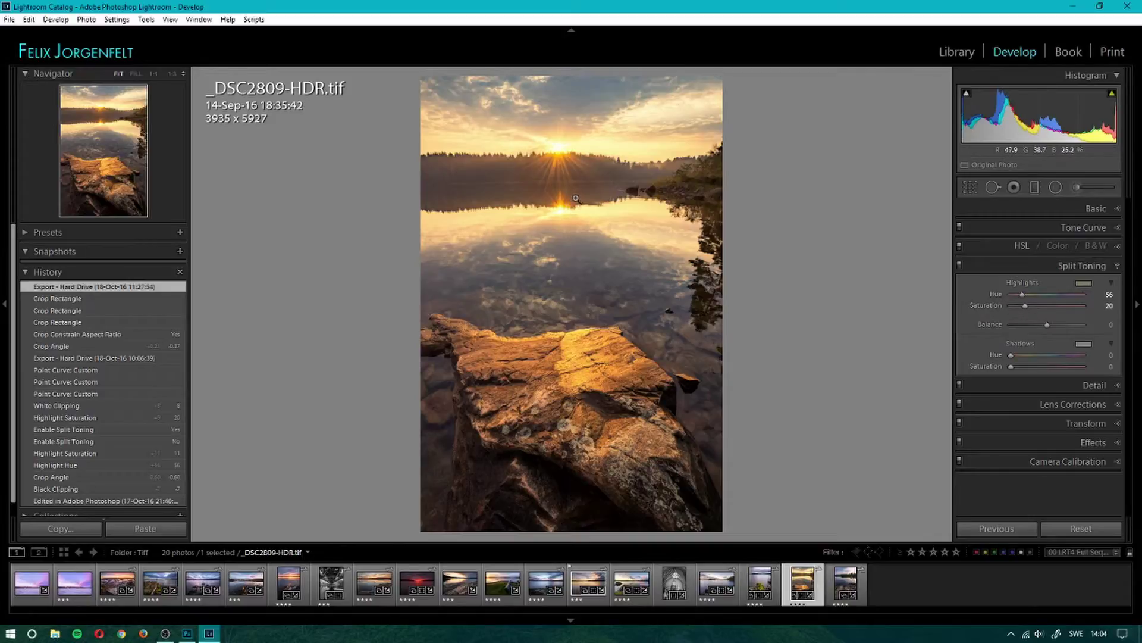
pyautogui.click(959, 264)
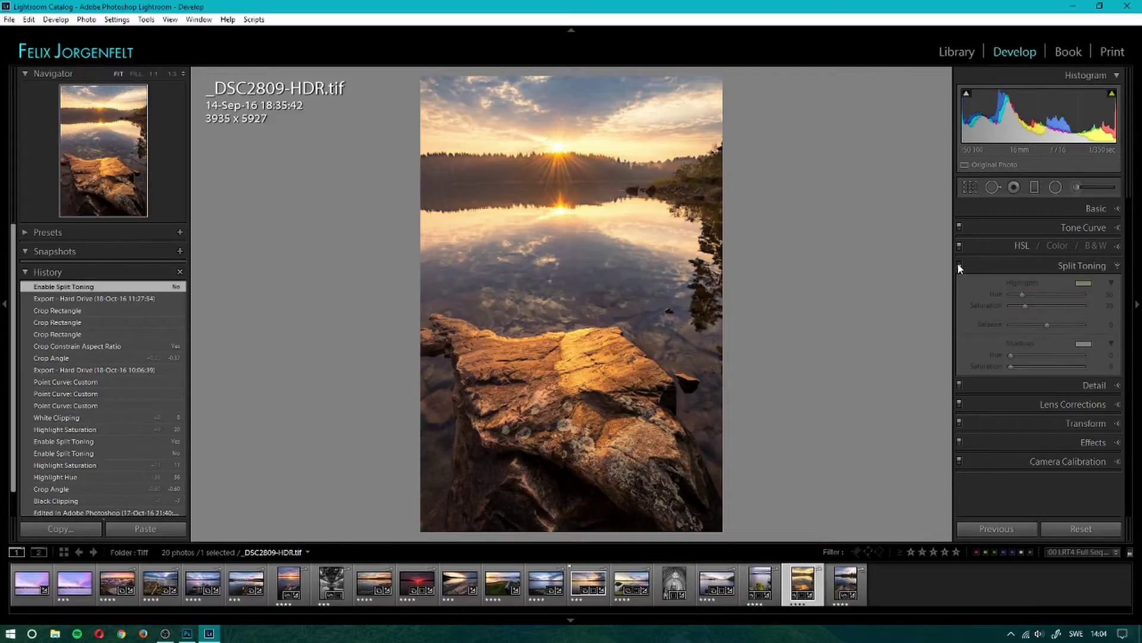
pyautogui.click(959, 263)
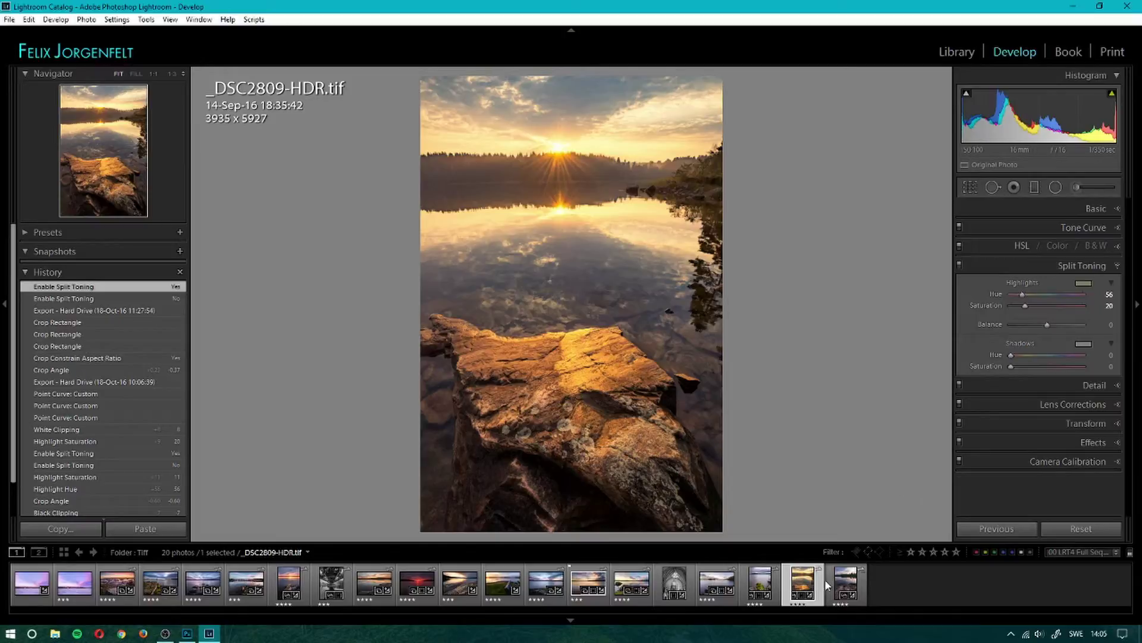
pyautogui.click(1107, 209)
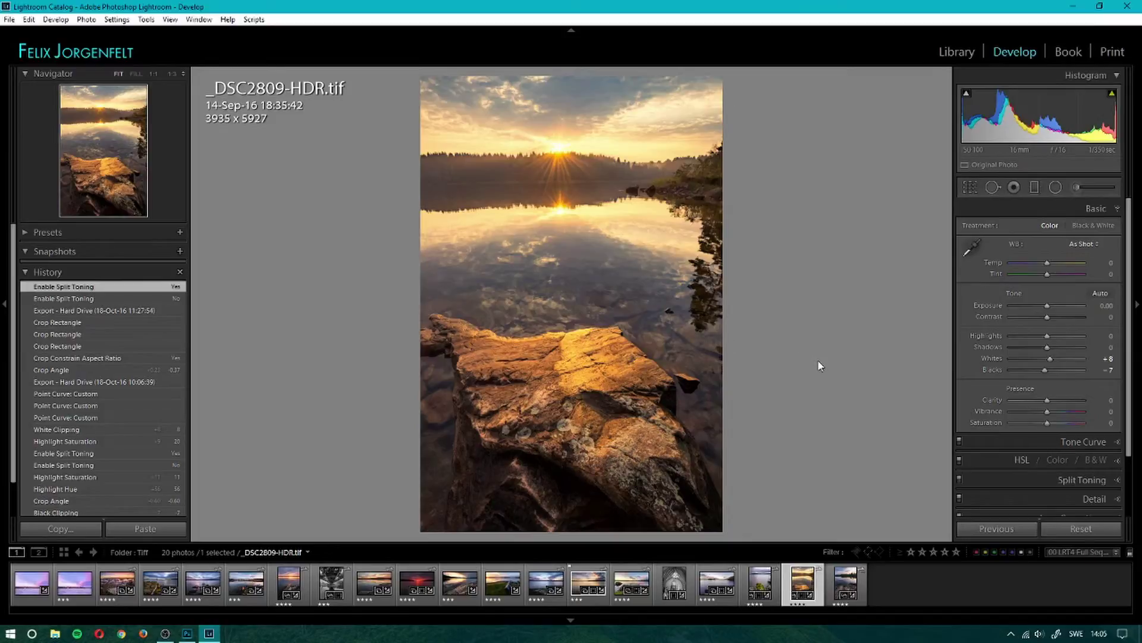
# Open _DSC2890.tif and review its tone curve and Basic settings at the Point Curve: Custom state
pyautogui.click(840, 577)
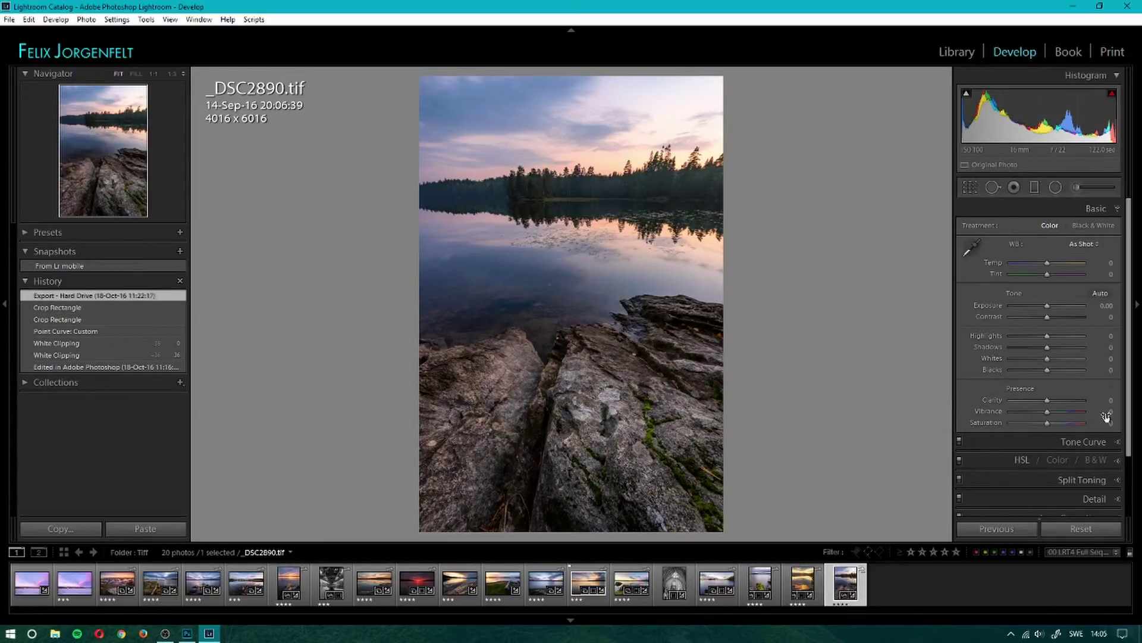
pyautogui.click(1089, 441)
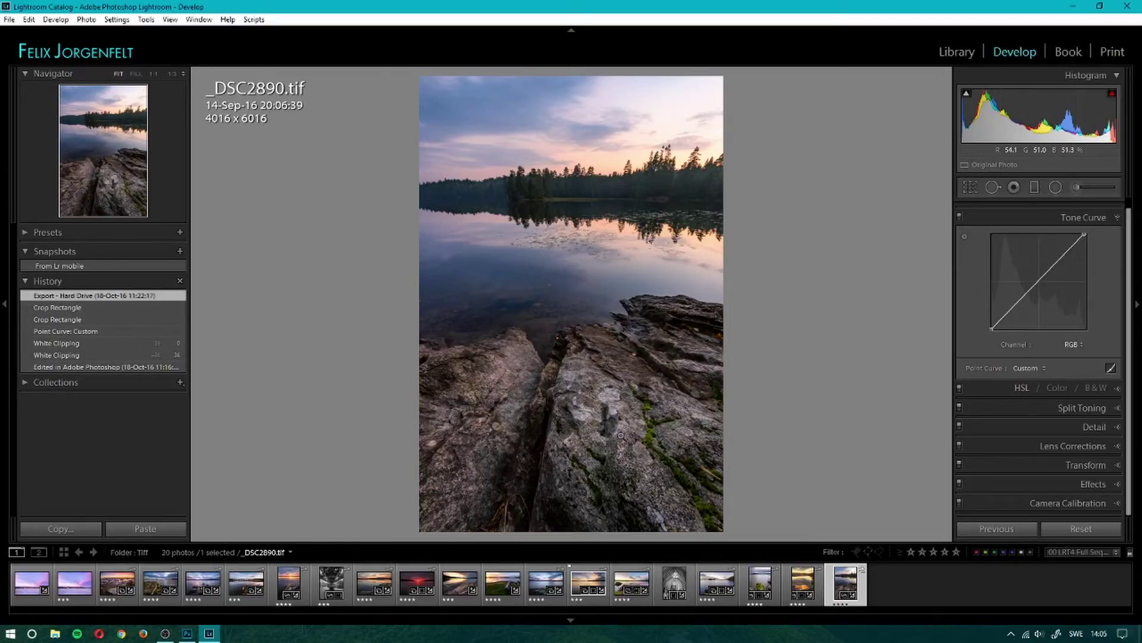
pyautogui.click(111, 332)
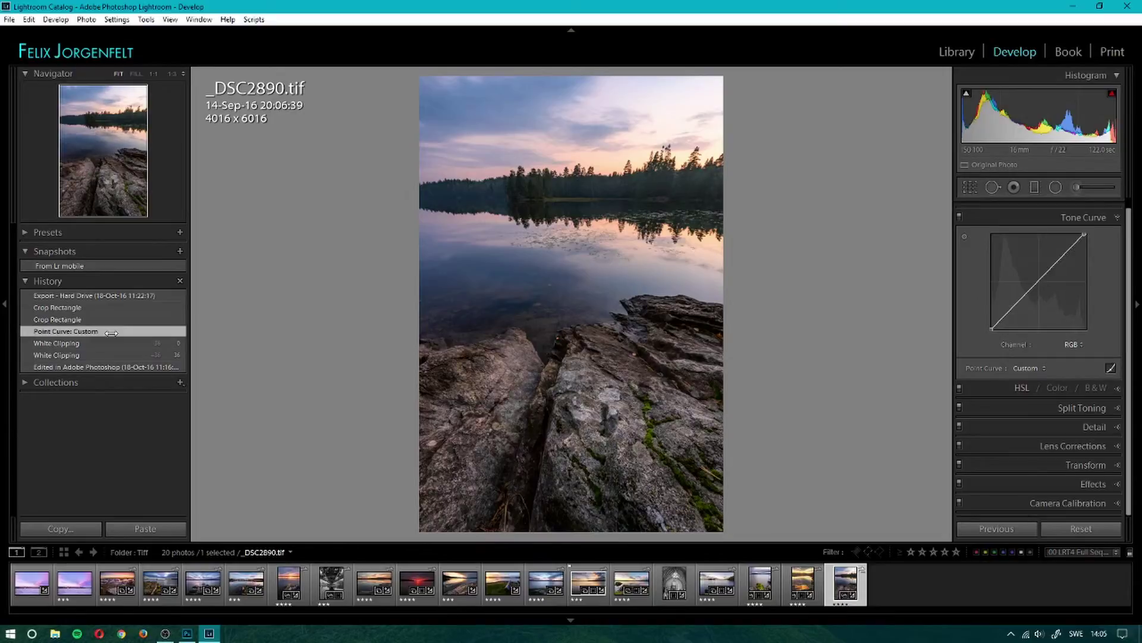
pyautogui.scroll(2, 1041, 250)
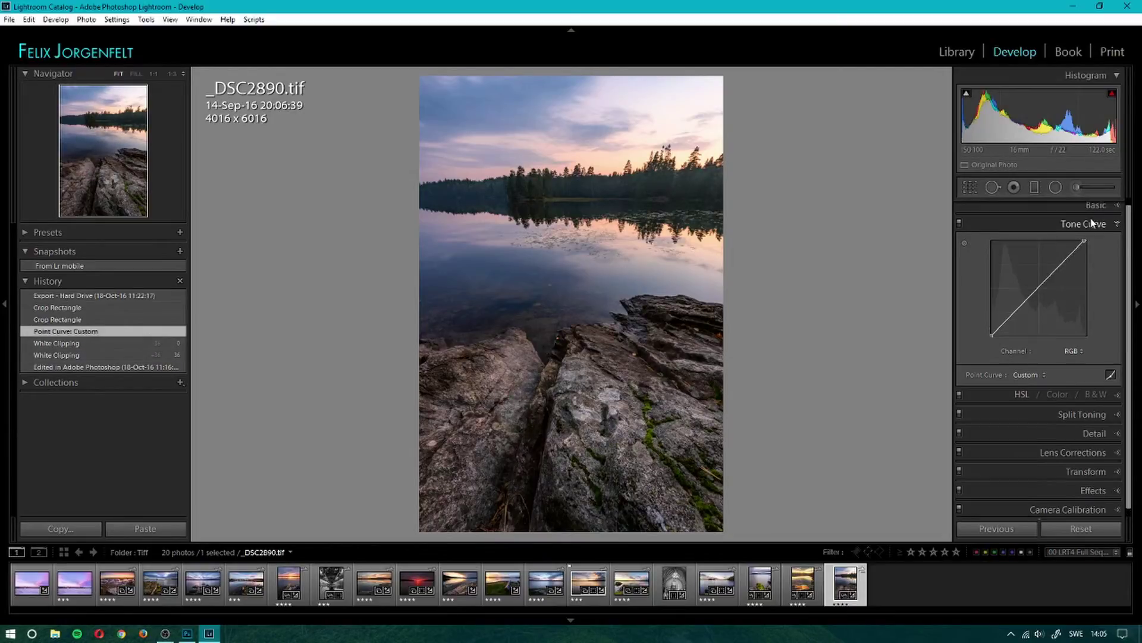
pyautogui.click(1111, 208)
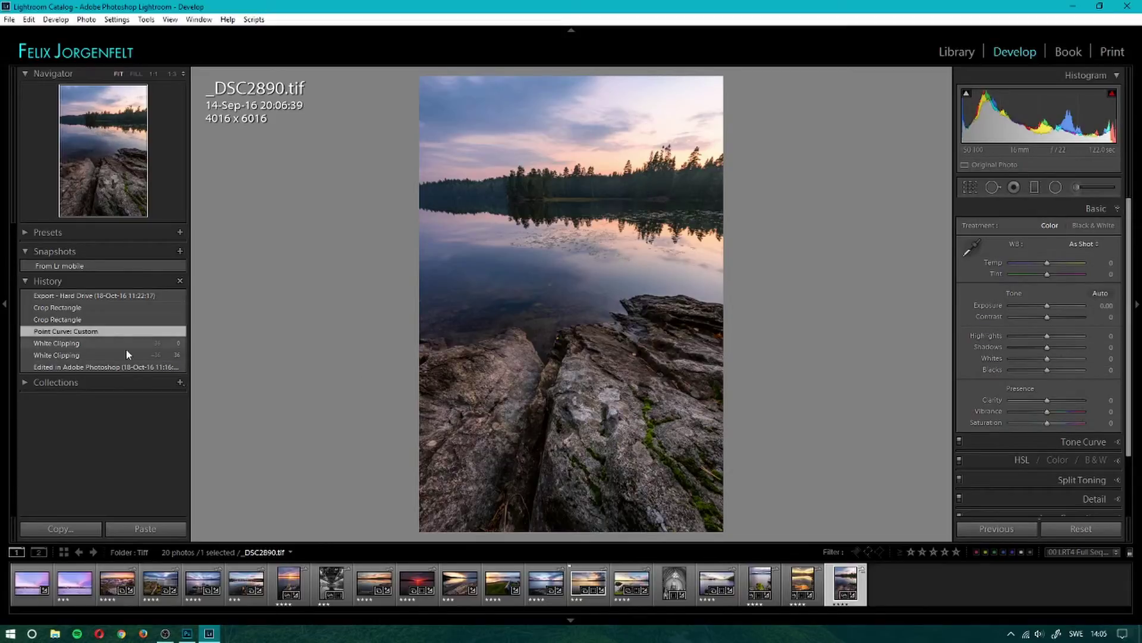
pyautogui.click(1100, 444)
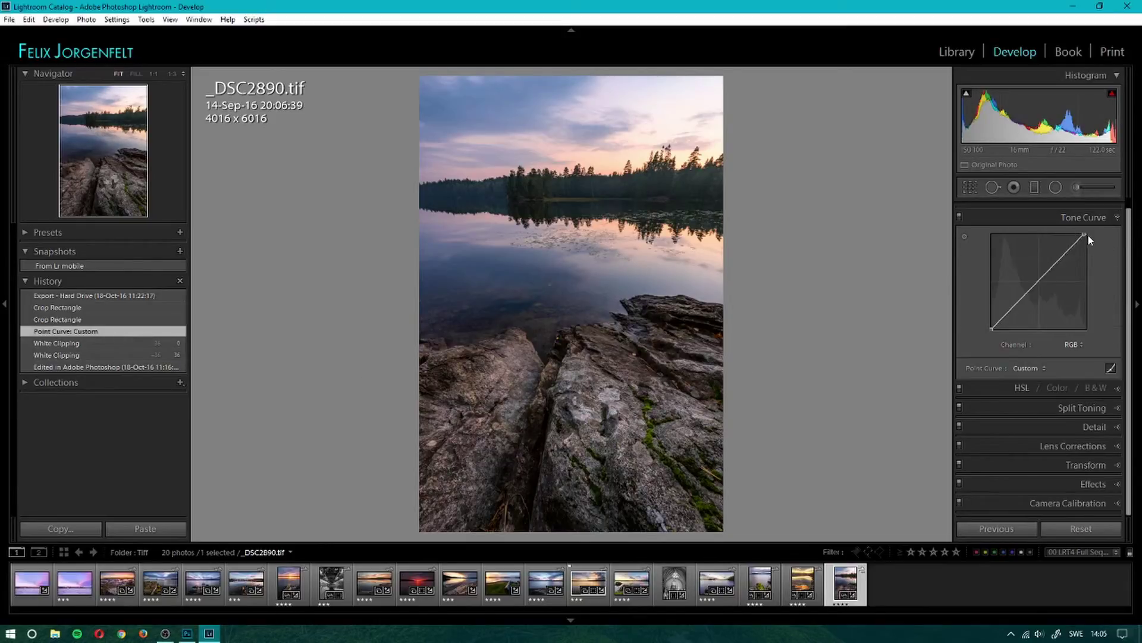
pyautogui.scroll(1, 1097, 205)
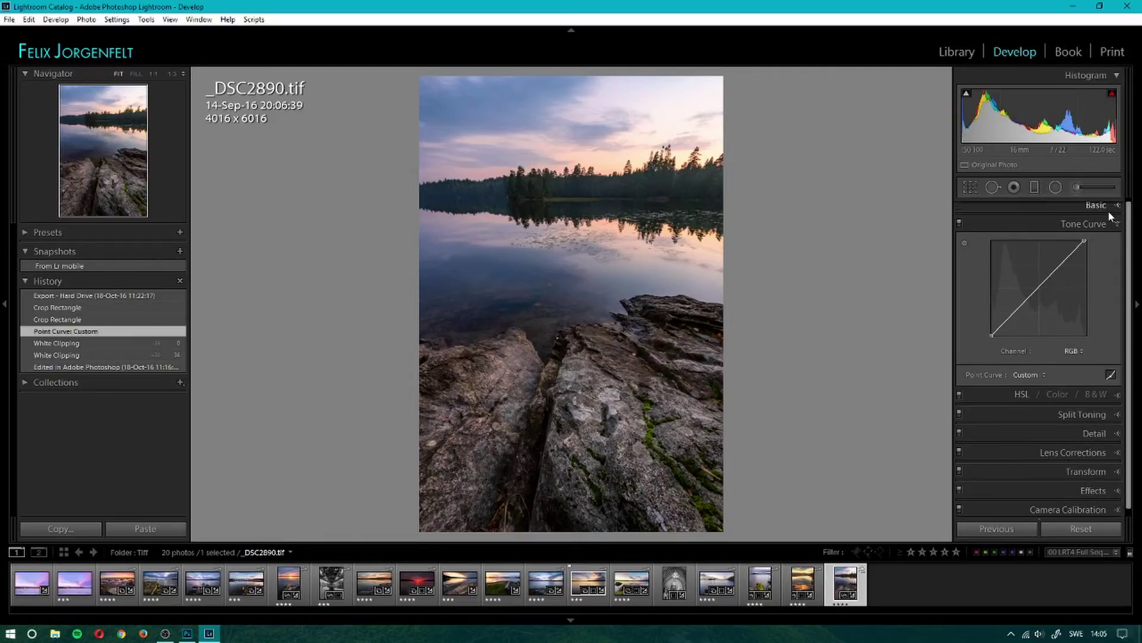
pyautogui.click(1098, 206)
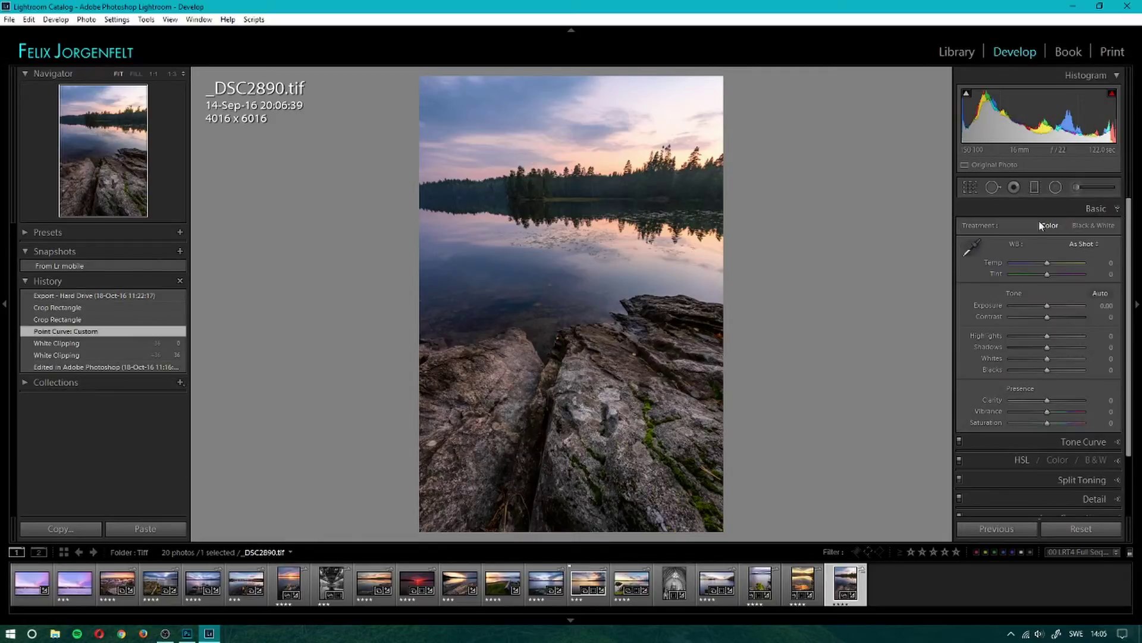
# Flip between the White Clipping (Whites +36) and Point Curve: Custom history states
pyautogui.click(67, 356)
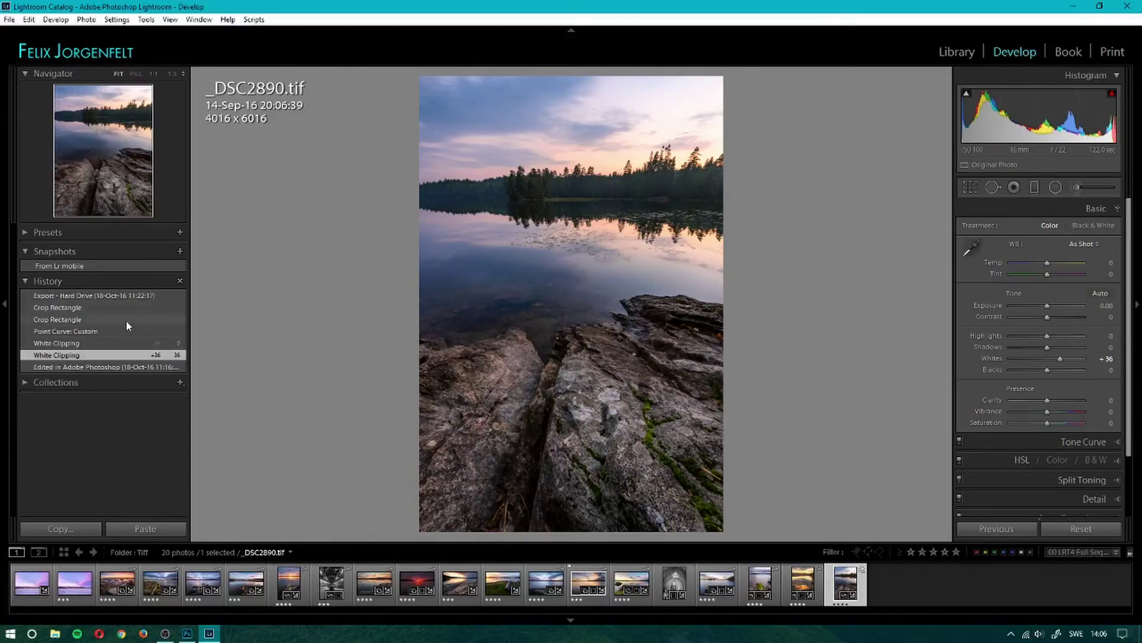
pyautogui.click(75, 331)
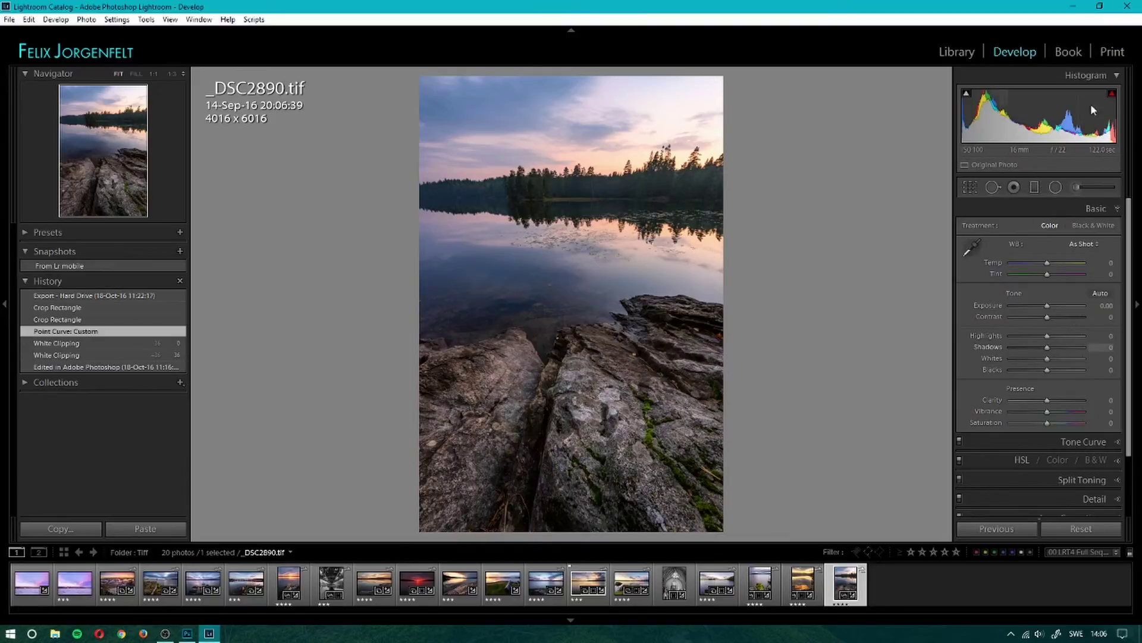
pyautogui.click(79, 355)
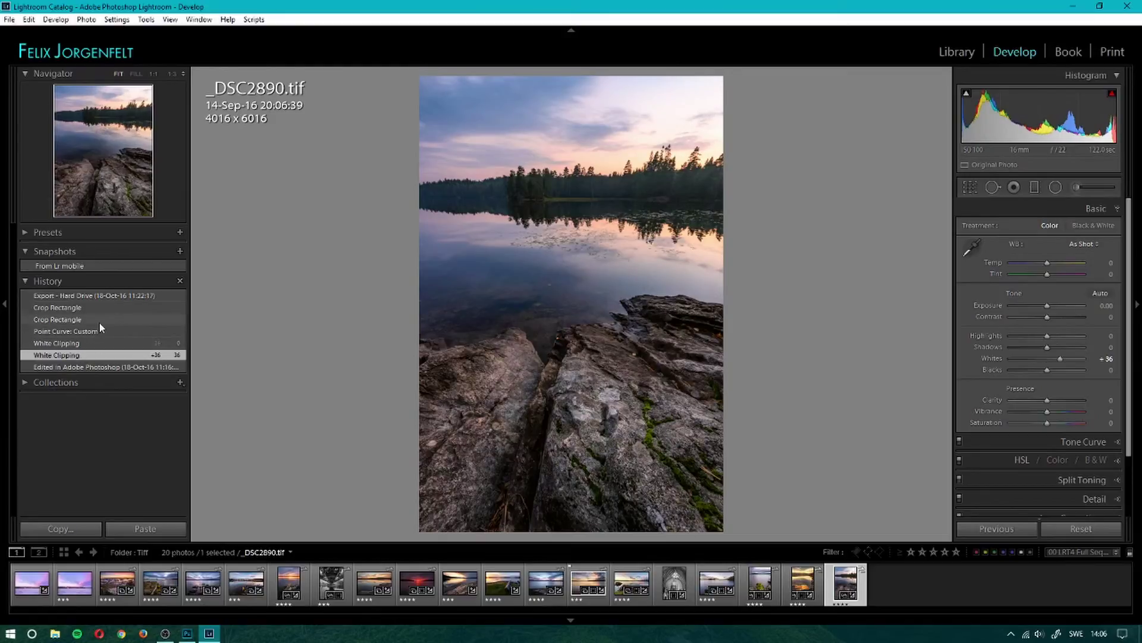
pyautogui.click(91, 330)
pyautogui.click(117, 297)
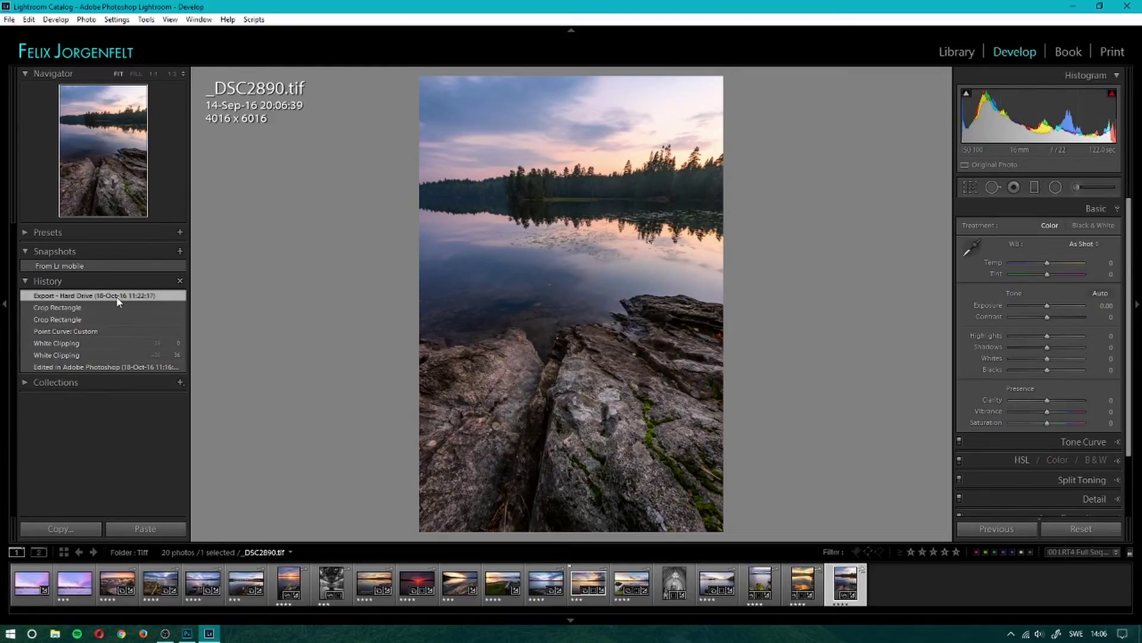